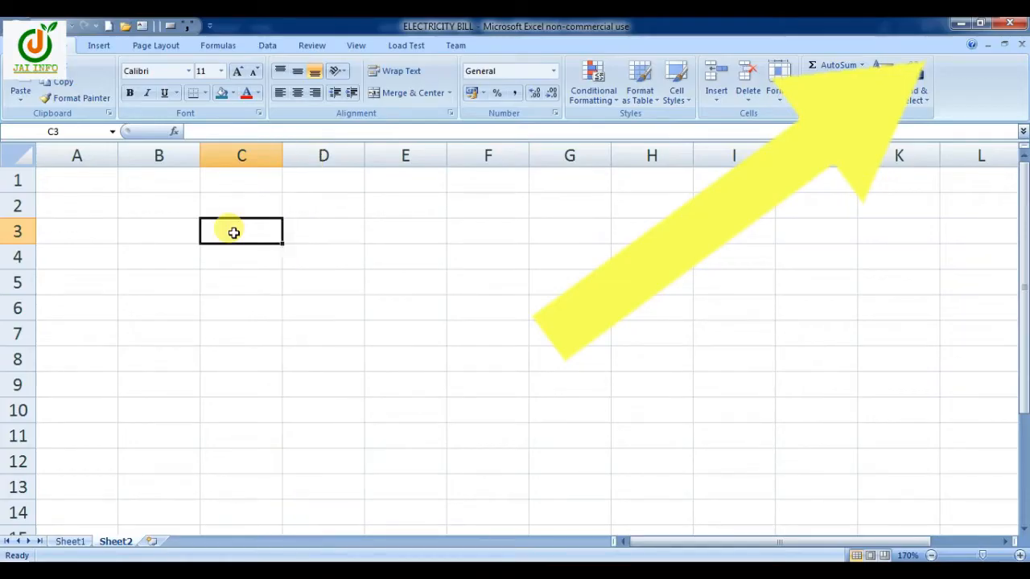
Merge and center cells C3:K3 and enter the title "ELECTRICITY BILL" in them
{"action": "left_click_drag", "start_coordinate": [234, 232], "coordinate": [907, 235]}
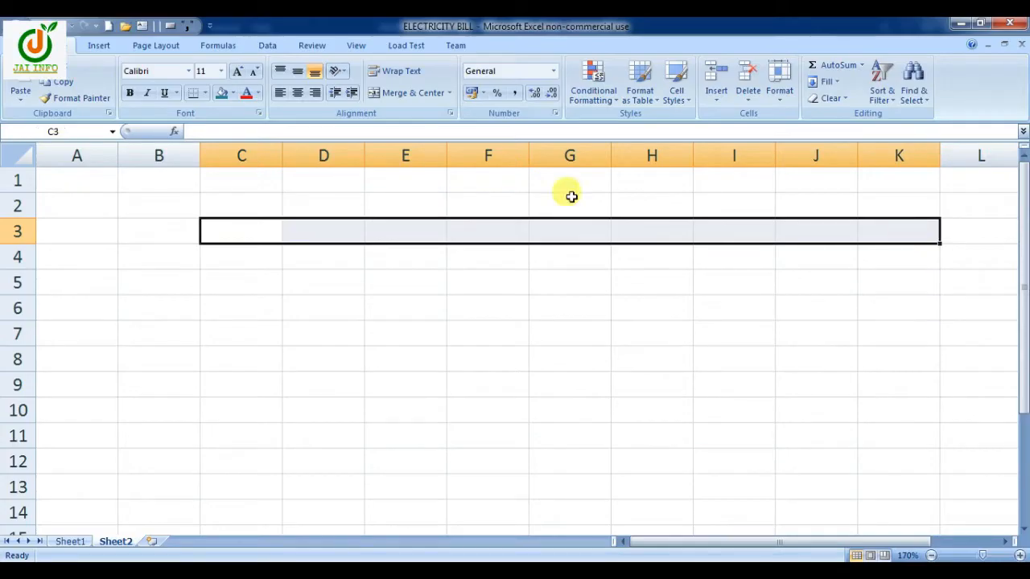
{"action": "left_click", "coordinate": [413, 93]}
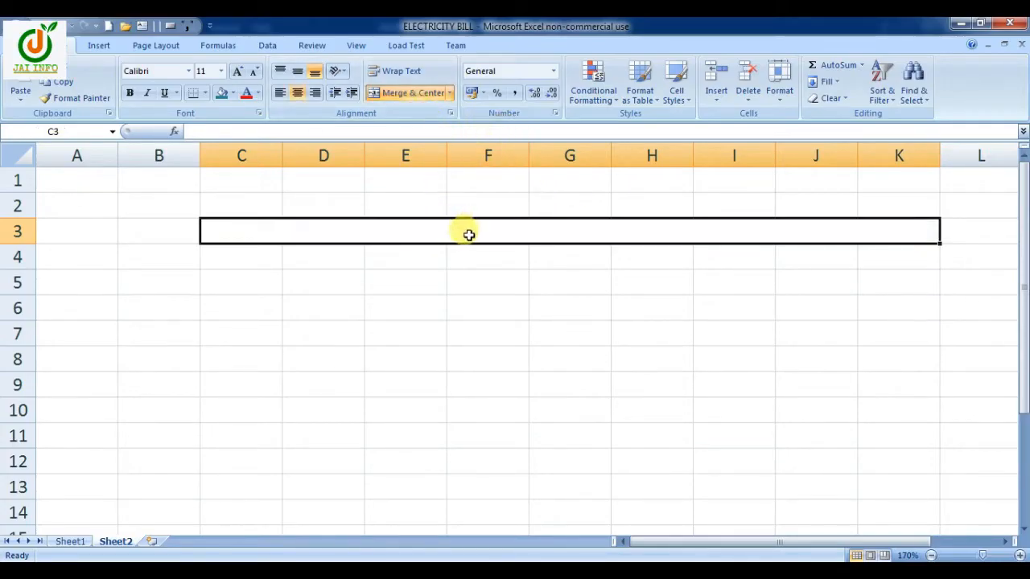
{"action": "type", "text": "ELECTRICITY BILL"}
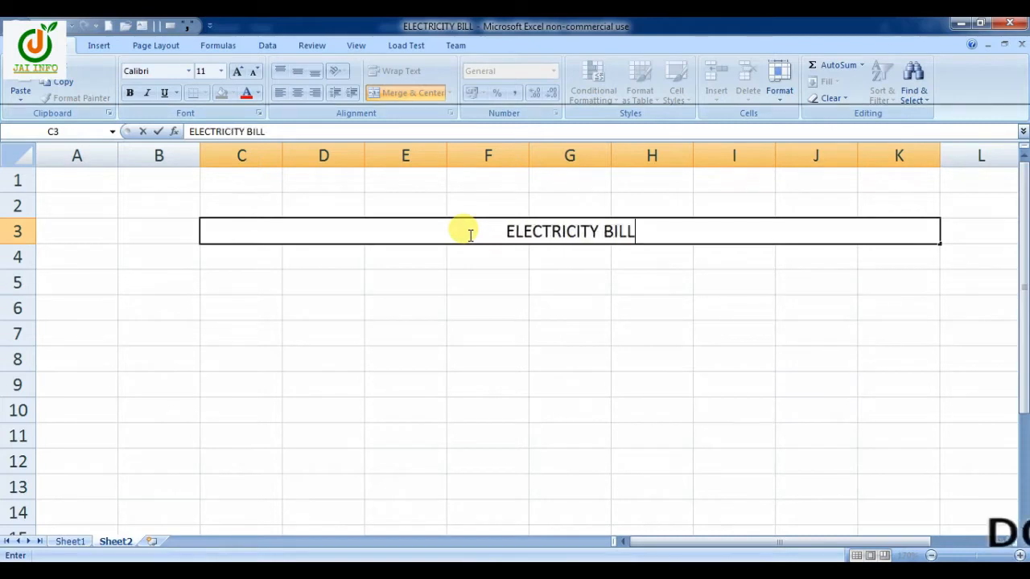
{"action": "key", "text": "Return"}
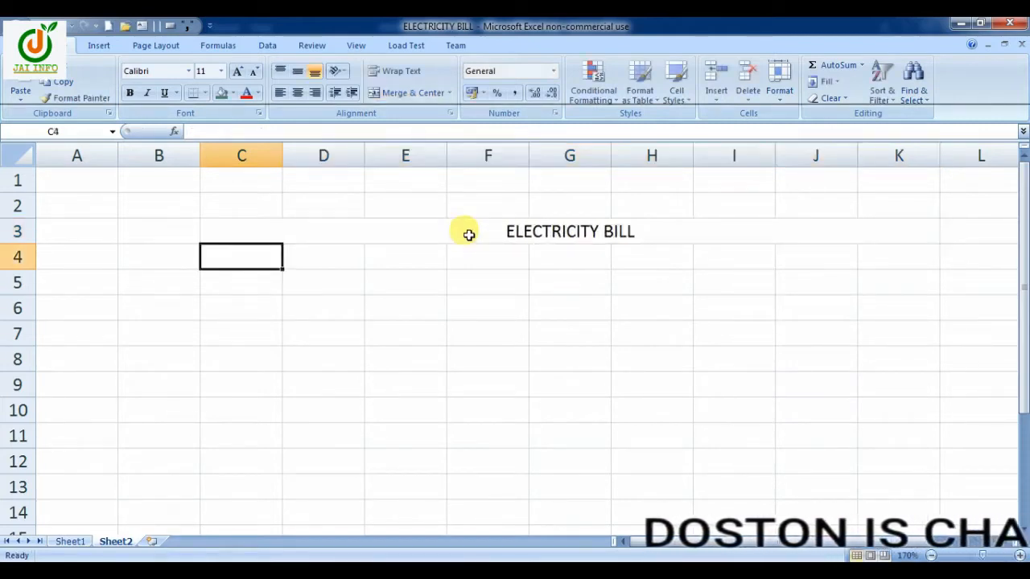
Enter the column heading "METER NO." in cell C4, split over two lines after METER
{"action": "type", "text": "METER"}
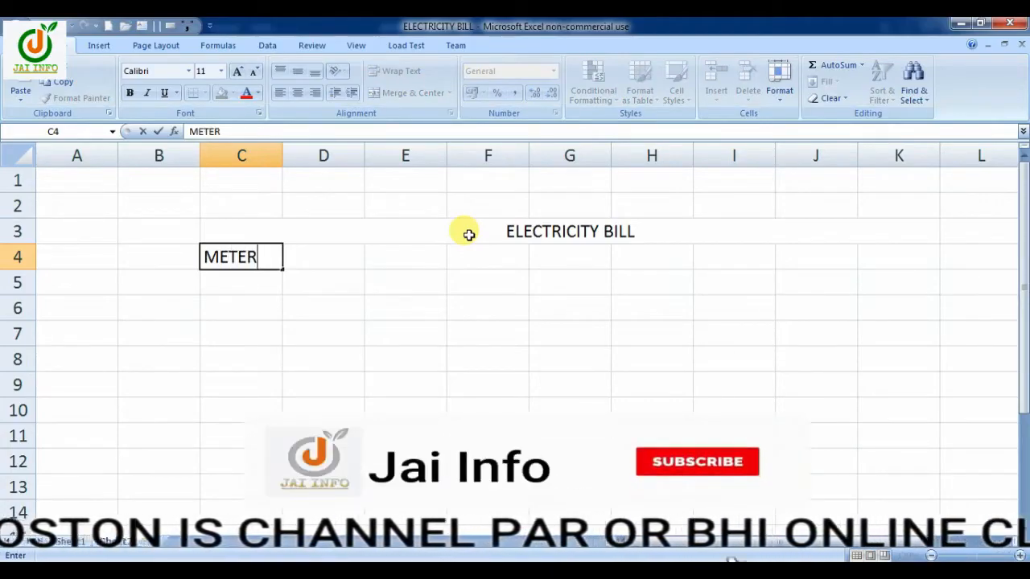
{"action": "key", "text": "alt+Return"}
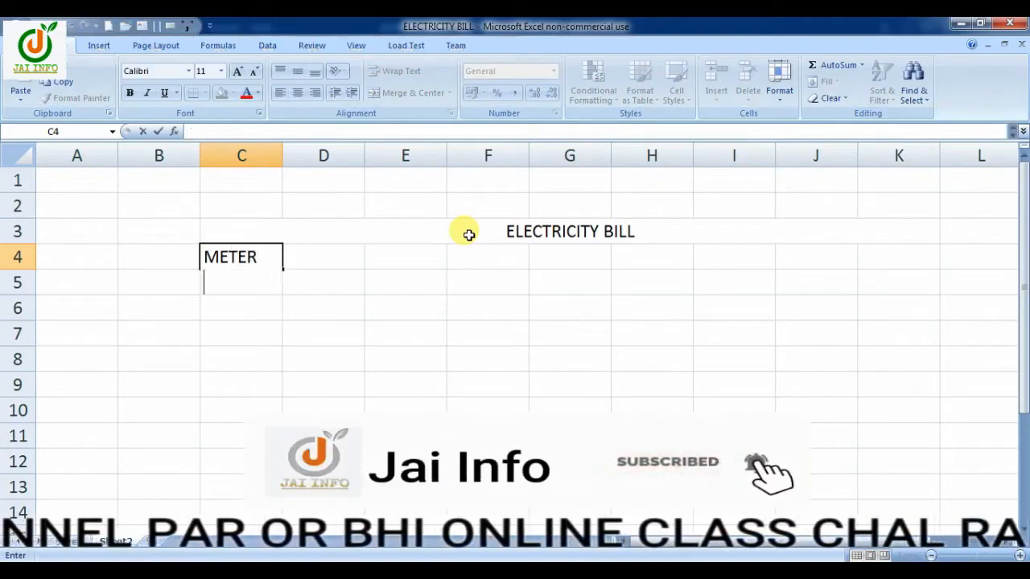
{"action": "type", "text": "NO."}
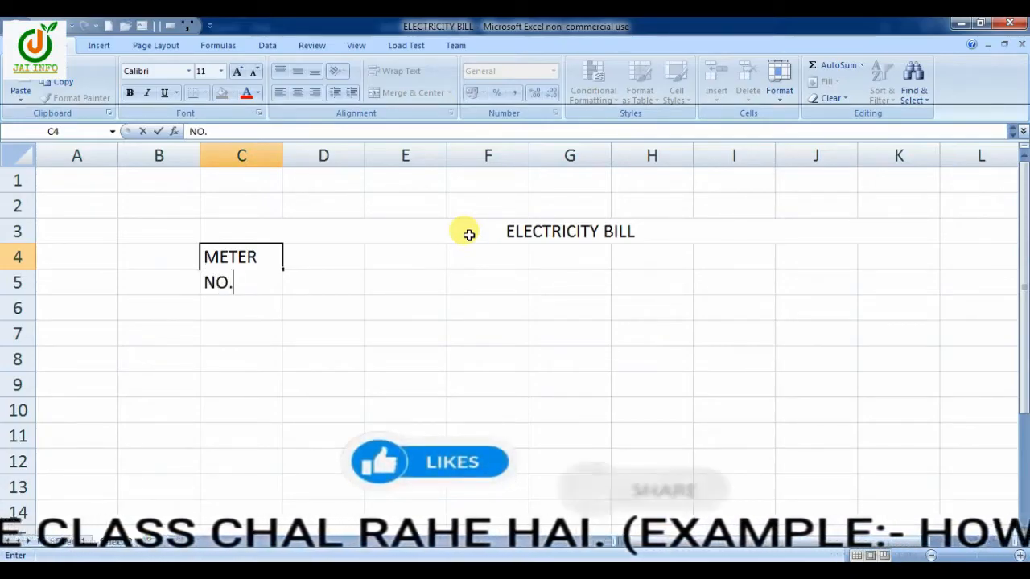
{"action": "key", "text": "Tab"}
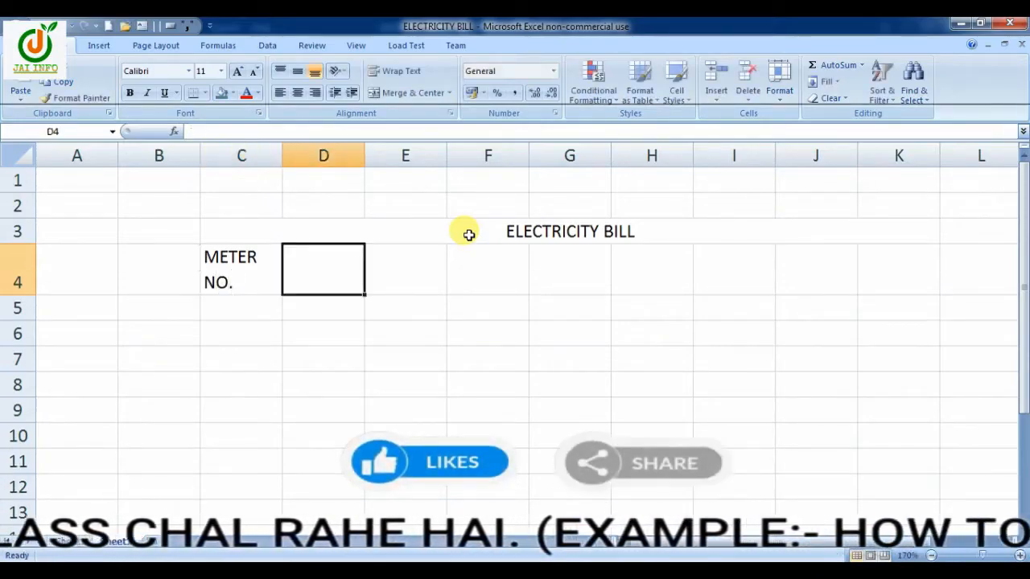
Merge and center cells D4:E4 and enter the heading "METER READING" in them
{"action": "key", "text": "shift+Right"}
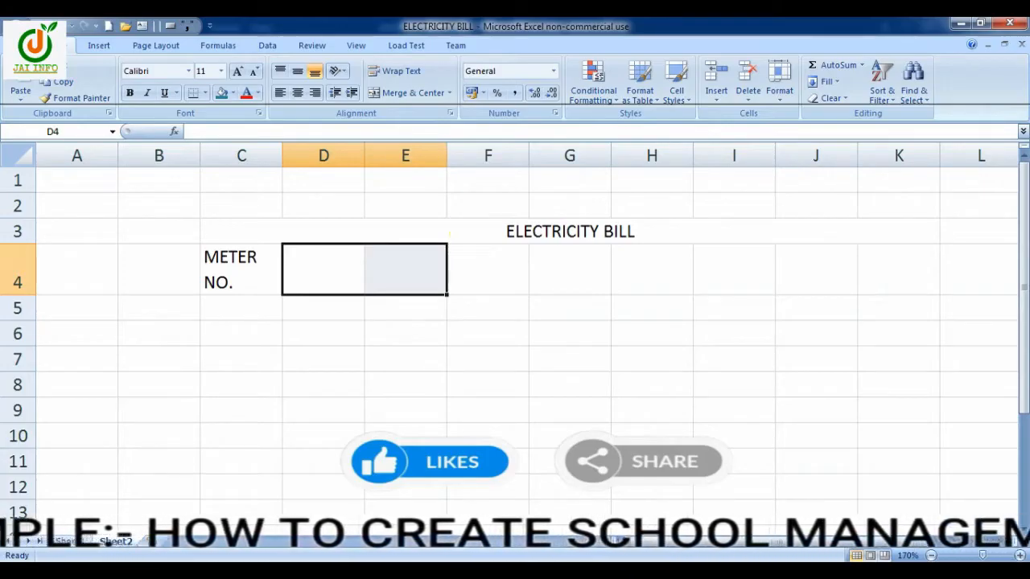
{"action": "left_click", "coordinate": [425, 94]}
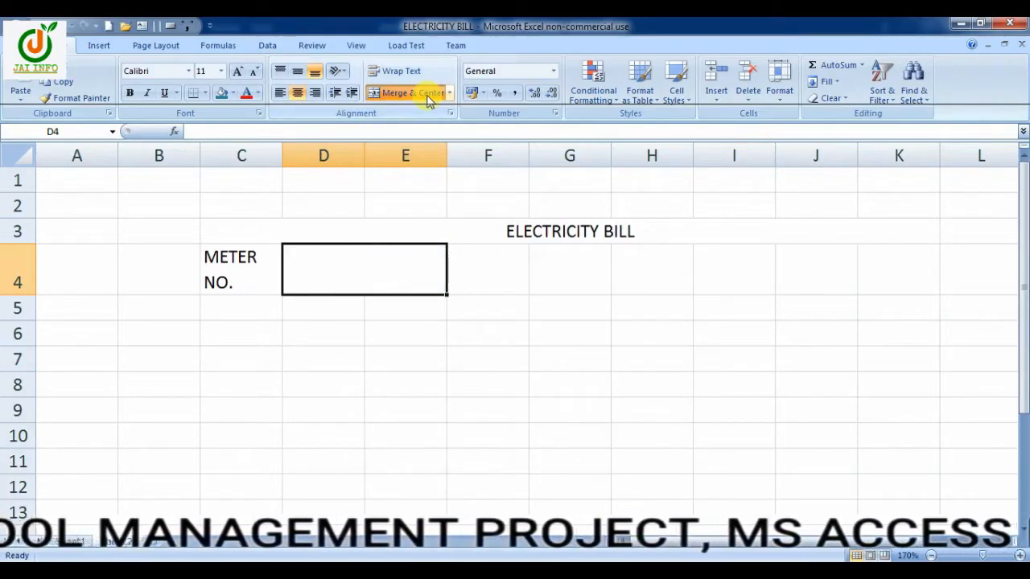
{"action": "type", "text": "METER "}
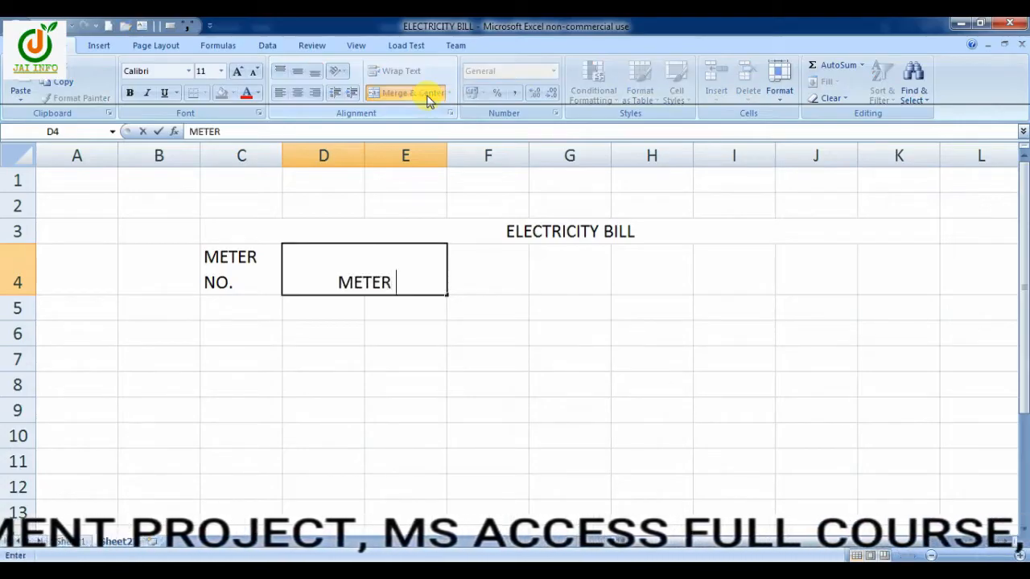
{"action": "type", "text": "READING"}
{"action": "key", "text": "Tab"}
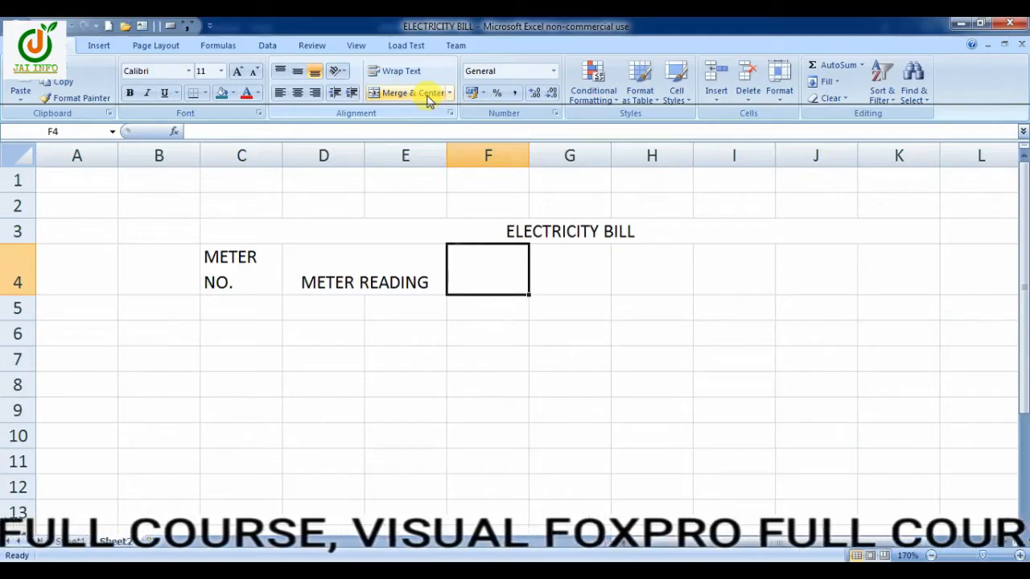
Enter the headings "UNIT CONSUMED" in F4, with a line break after UNIT, and "RATE/UNIT" in G4
{"action": "type", "text": "UNIT"}
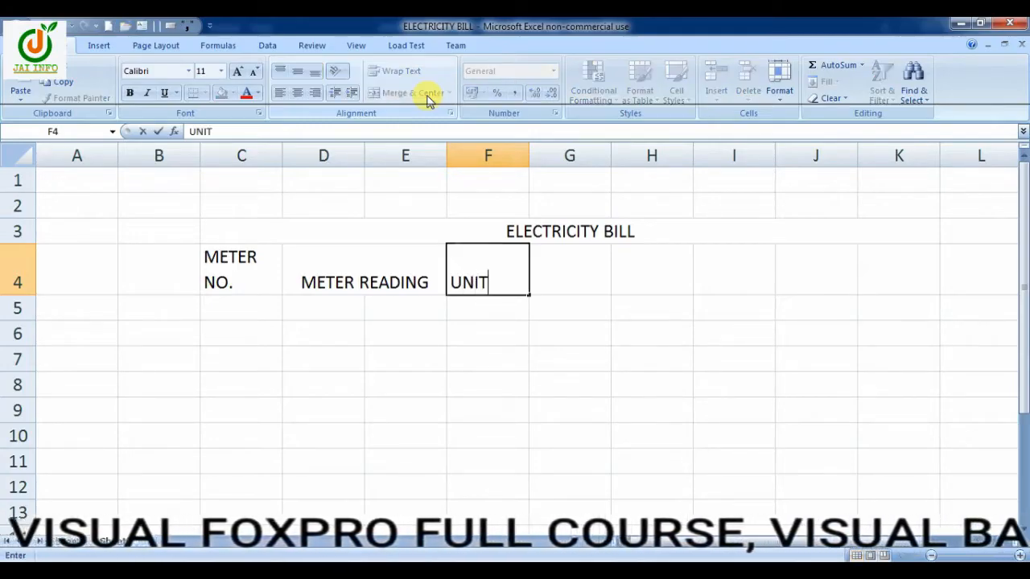
{"action": "key", "text": "alt+Return"}
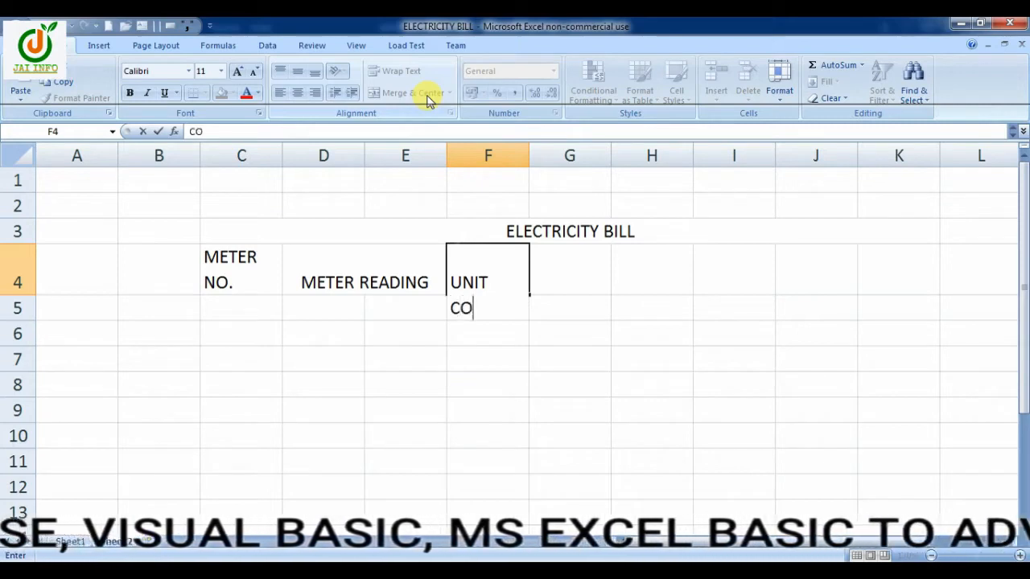
{"action": "type", "text": "CONSUMED"}
{"action": "key", "text": "Tab"}
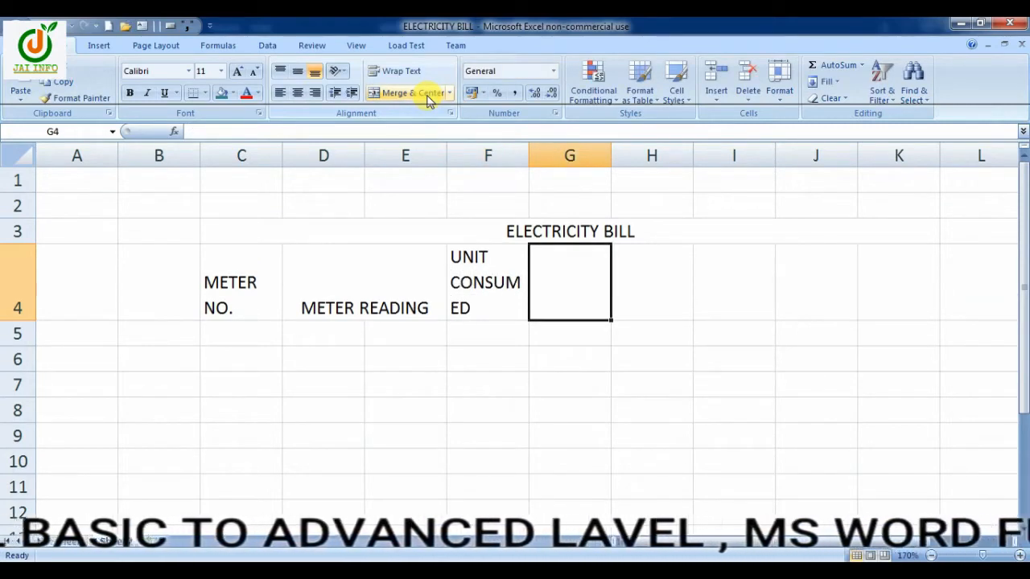
{"action": "type", "text": "RATE"}
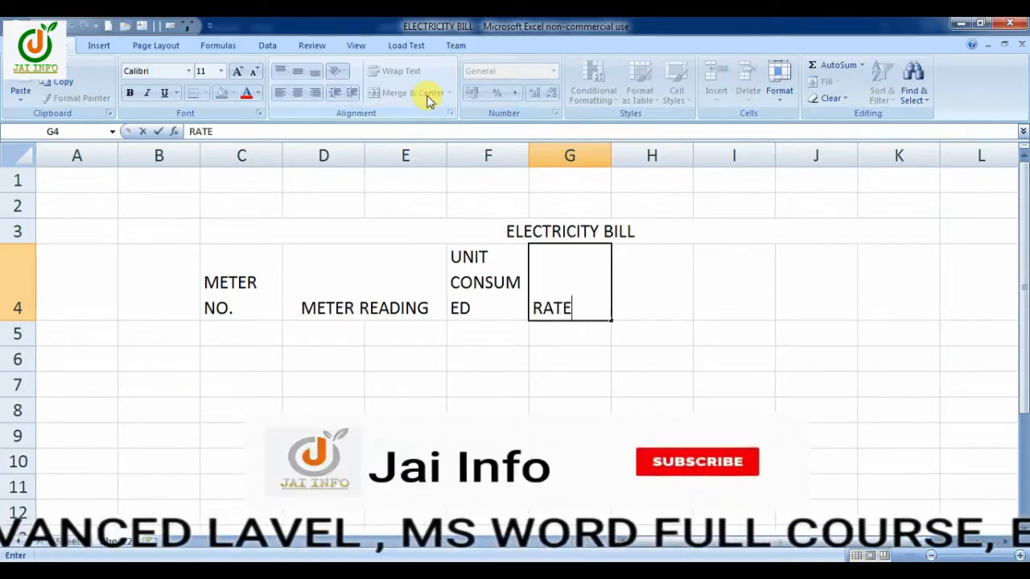
{"action": "type", "text": "/UNIT"}
{"action": "key", "text": "Tab"}
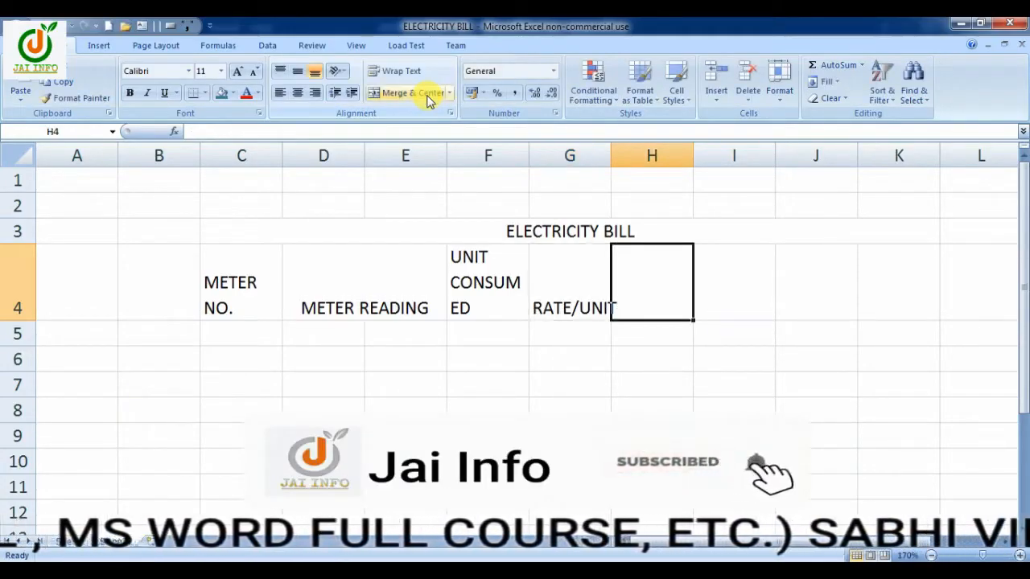
Enter the heading "TOTAL AMOUNT" in cell H4, with each word on its own line
{"action": "type", "text": "TOTAL"}
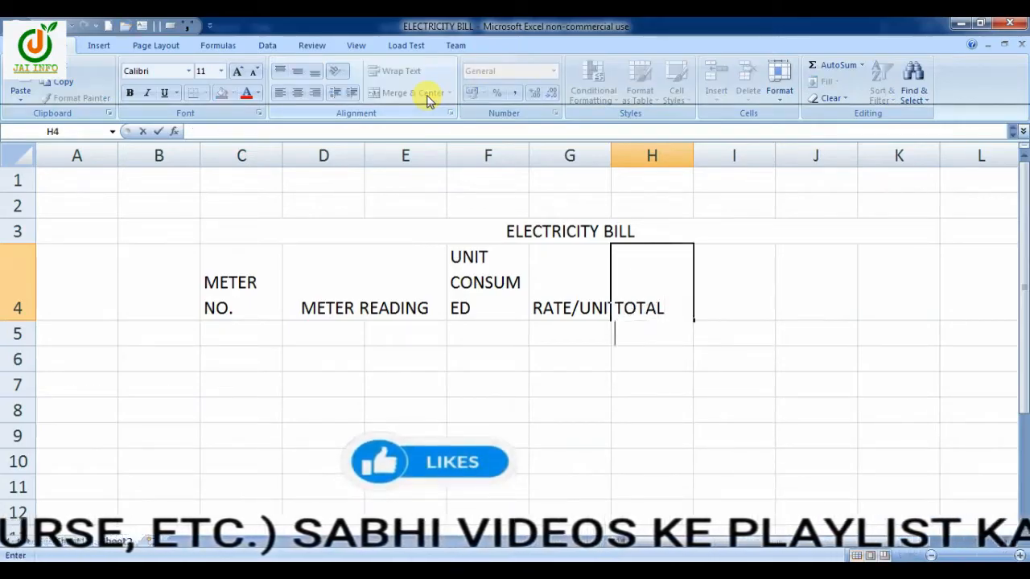
{"action": "key", "text": "alt+Return"}
{"action": "type", "text": "AMOUNT"}
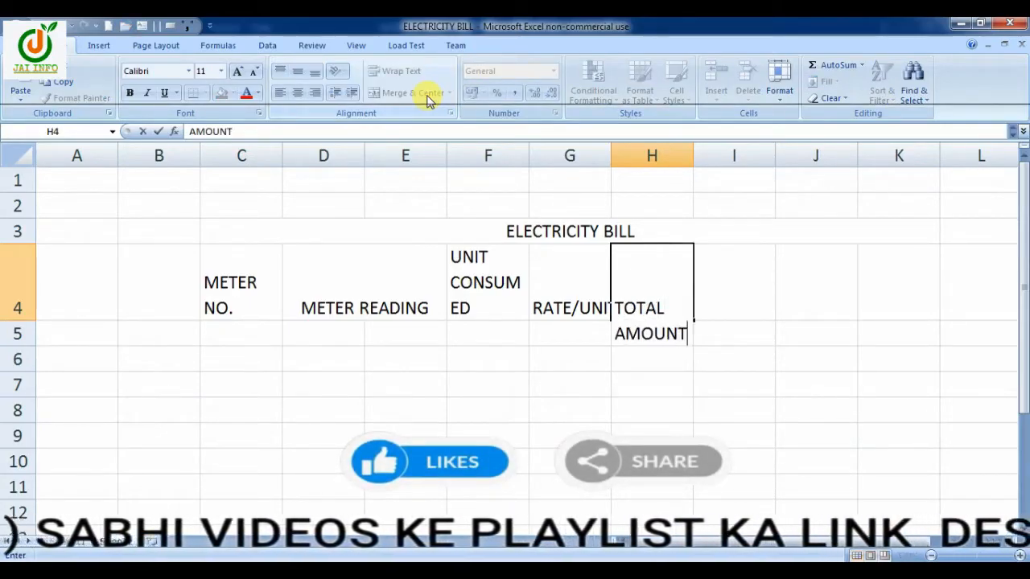
{"action": "key", "text": "Tab"}
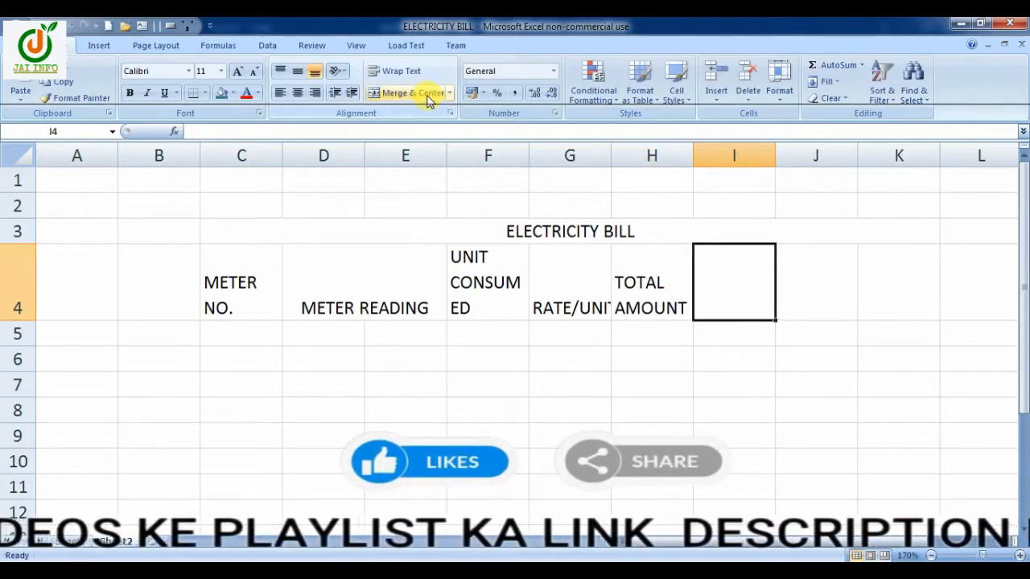
Enter the heading "SERVICE TAX @ 10%" in cell I4, broken into three lines after SERVICE and after the @ sign
{"action": "type", "text": "SERVICE"}
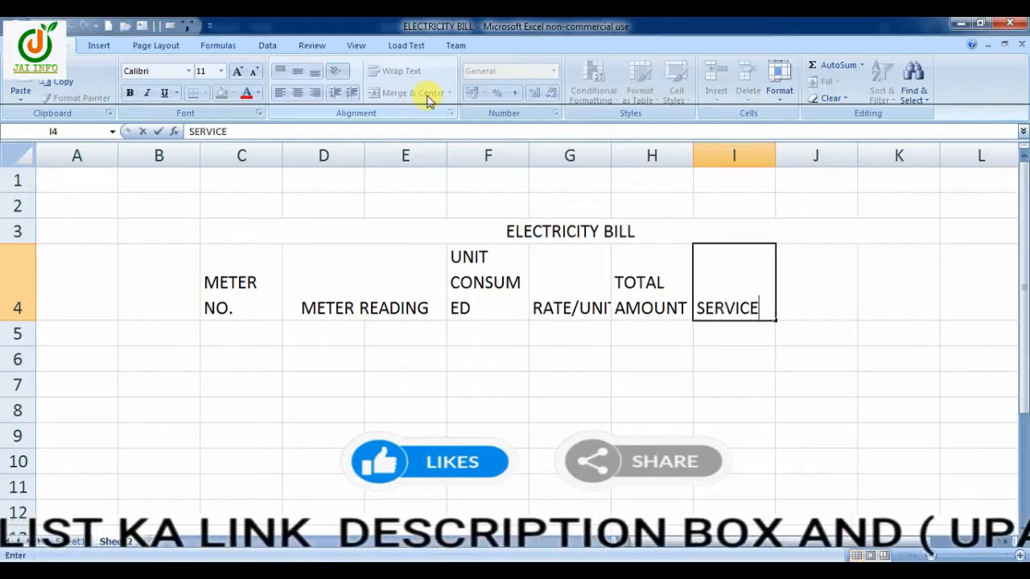
{"action": "key", "text": "alt+Return"}
{"action": "type", "text": "TAX @"}
{"action": "key", "text": "alt+Return"}
{"action": "type", "text": "10%"}
{"action": "key", "text": "Tab"}
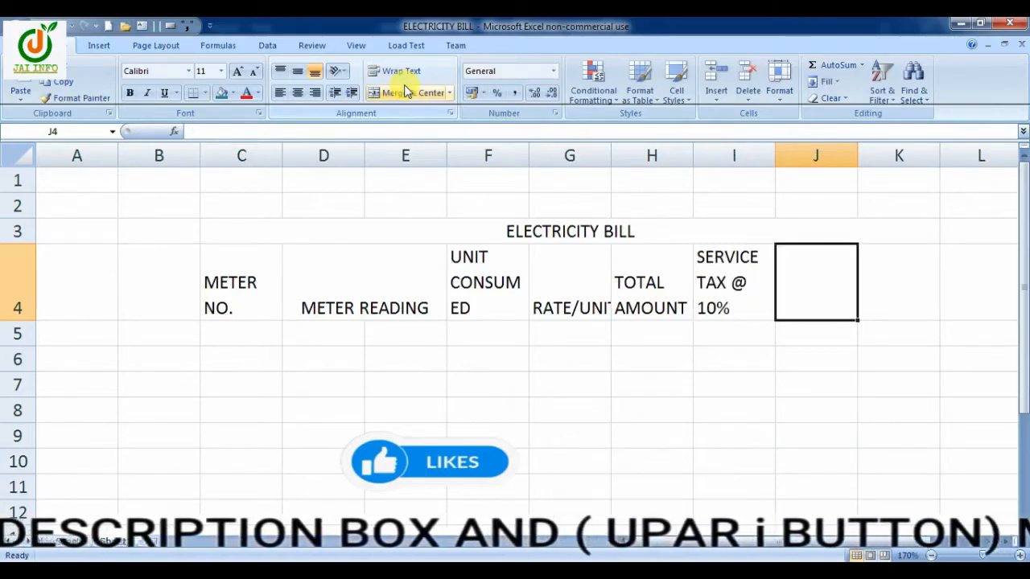
Enter the two-line headings "METER RENT" in J4 and "NET AMOUNT" in K4, with each word on its own line
{"action": "type", "text": "METER"}
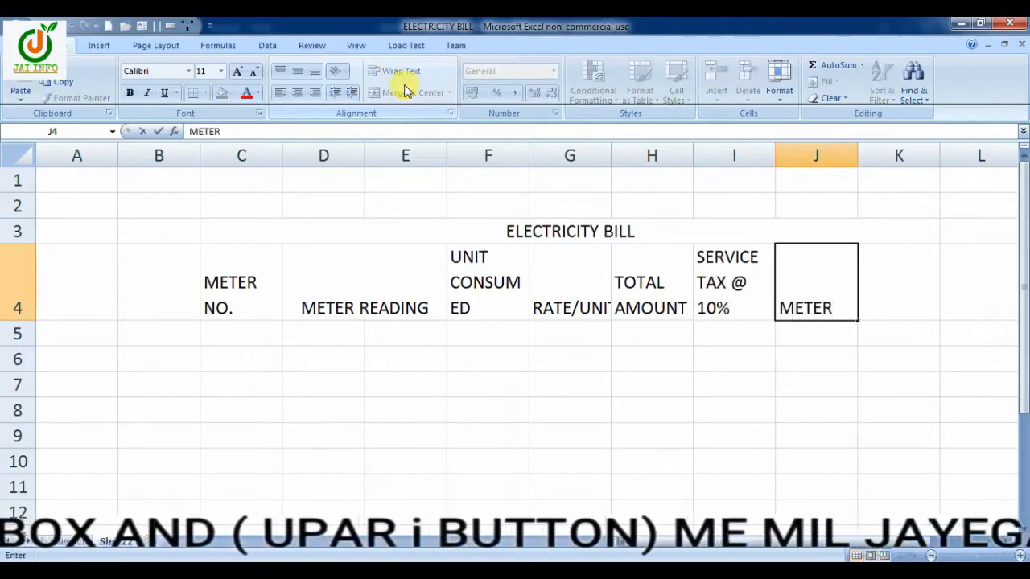
{"action": "key", "text": "alt+Return"}
{"action": "type", "text": "RENT"}
{"action": "key", "text": "Tab"}
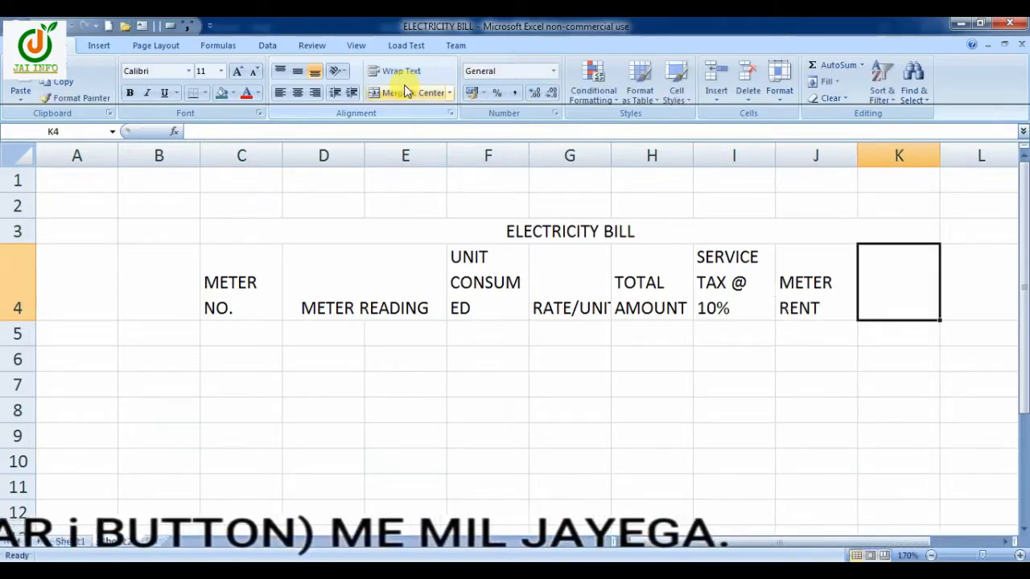
{"action": "type", "text": "NET"}
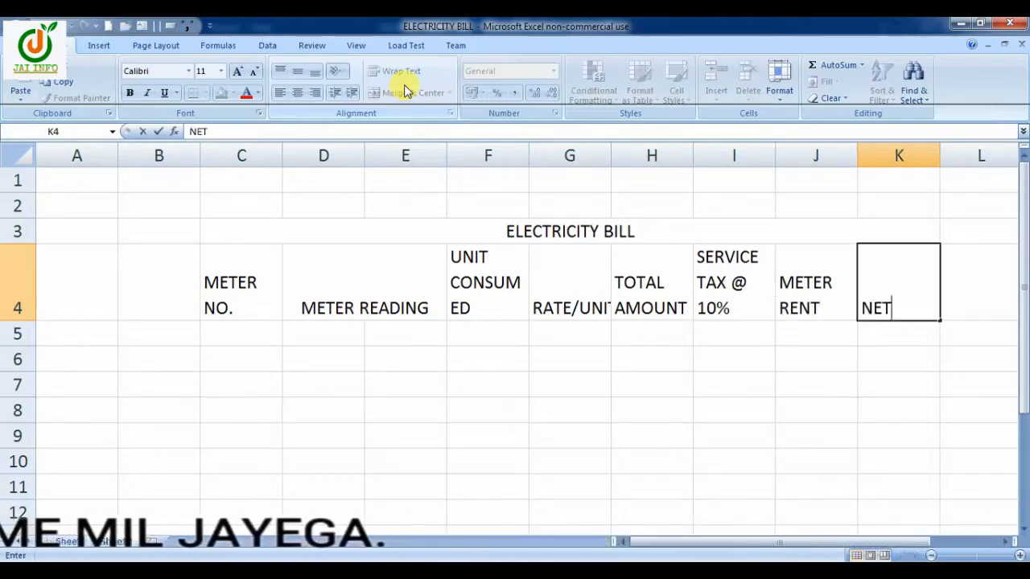
{"action": "key", "text": "alt+Return"}
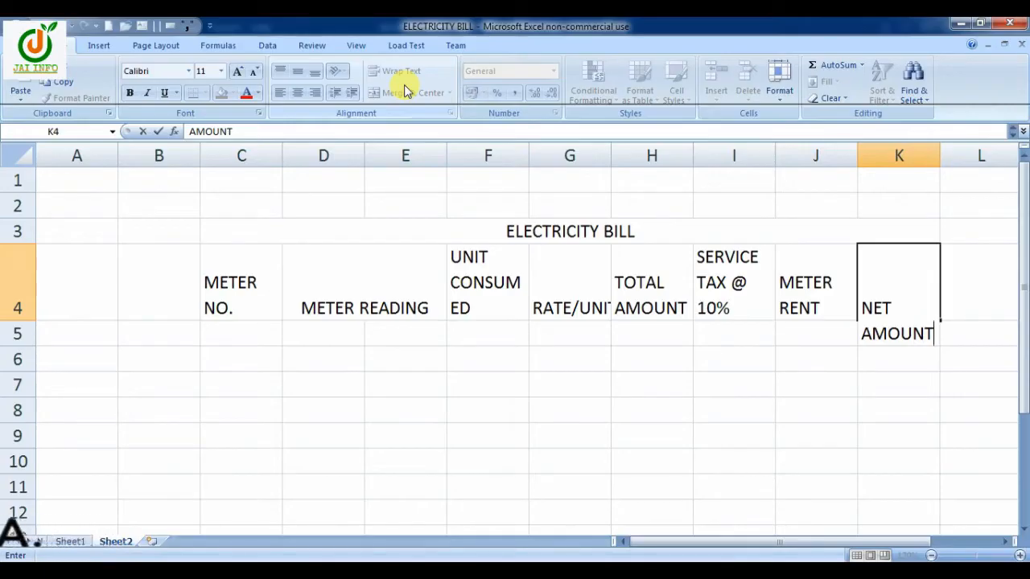
Enter the subheadings "PREVIOUS" in D5 and "PRESENT" in E5 beneath METER READING
{"action": "left_click", "coordinate": [342, 338]}
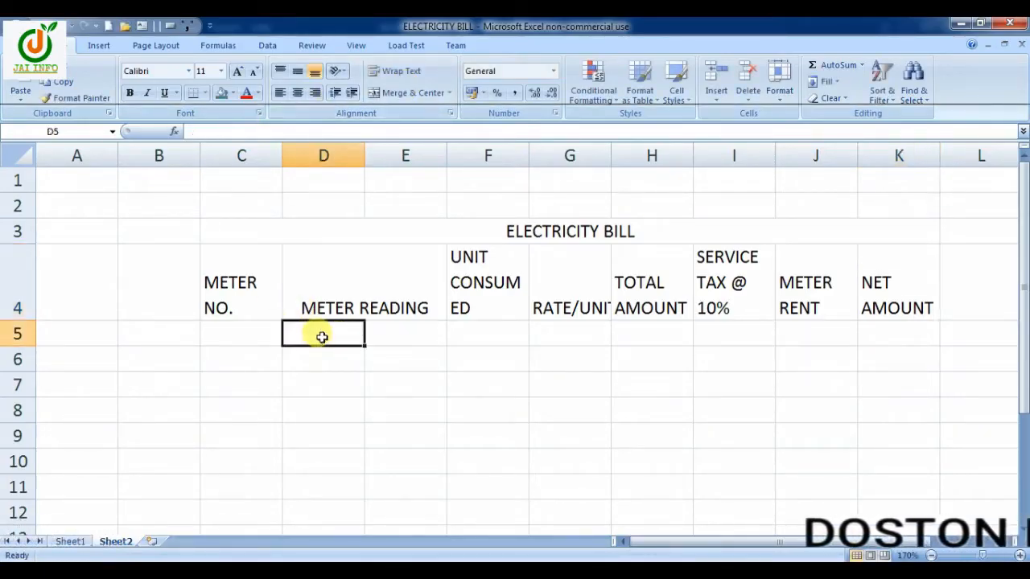
{"action": "type", "text": "PR"}
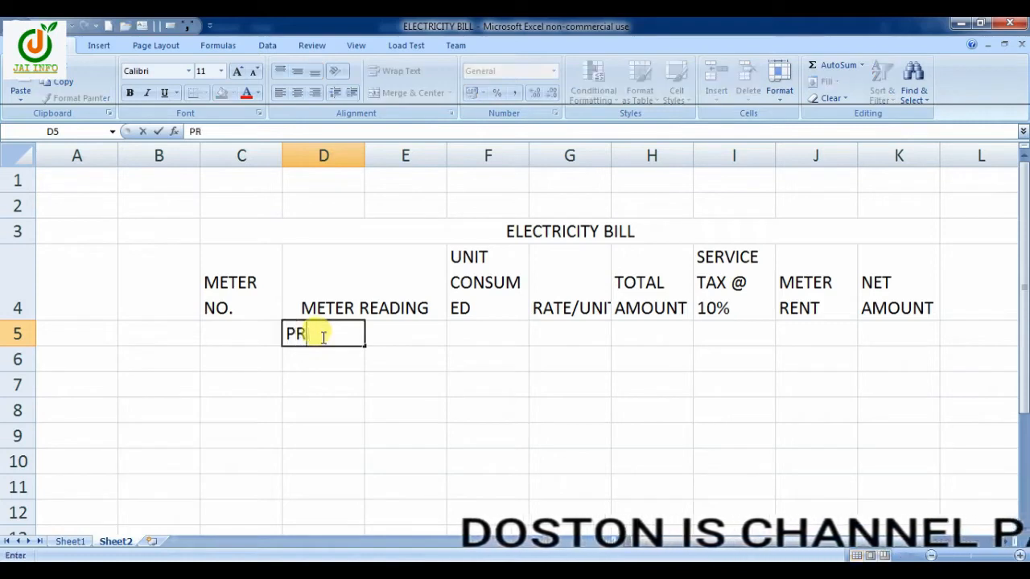
{"action": "type", "text": "EVIOUS"}
{"action": "key", "text": "Tab"}
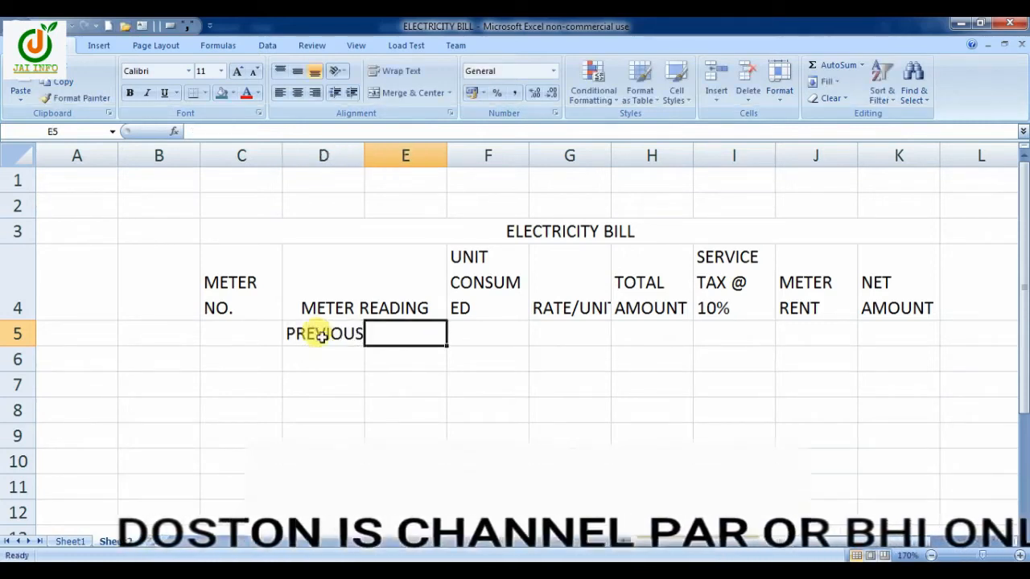
{"action": "type", "text": "PRESENT"}
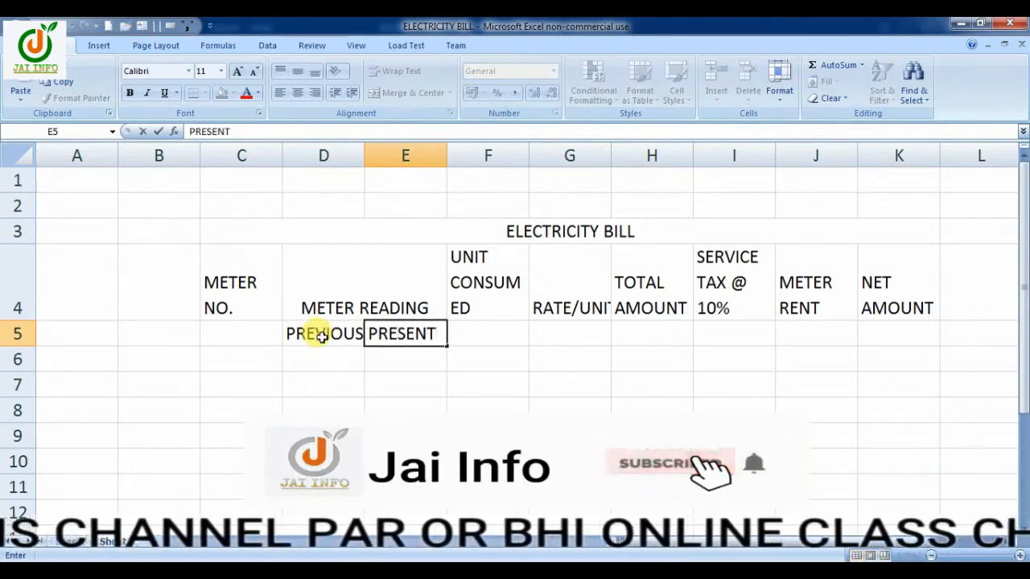
Merge and center the METER NO., UNIT CONSUMED and RATE/UNIT headings separately across rows 4 and 5 of columns C, F and G
{"action": "left_click_drag", "start_coordinate": [242, 288], "coordinate": [233, 330]}
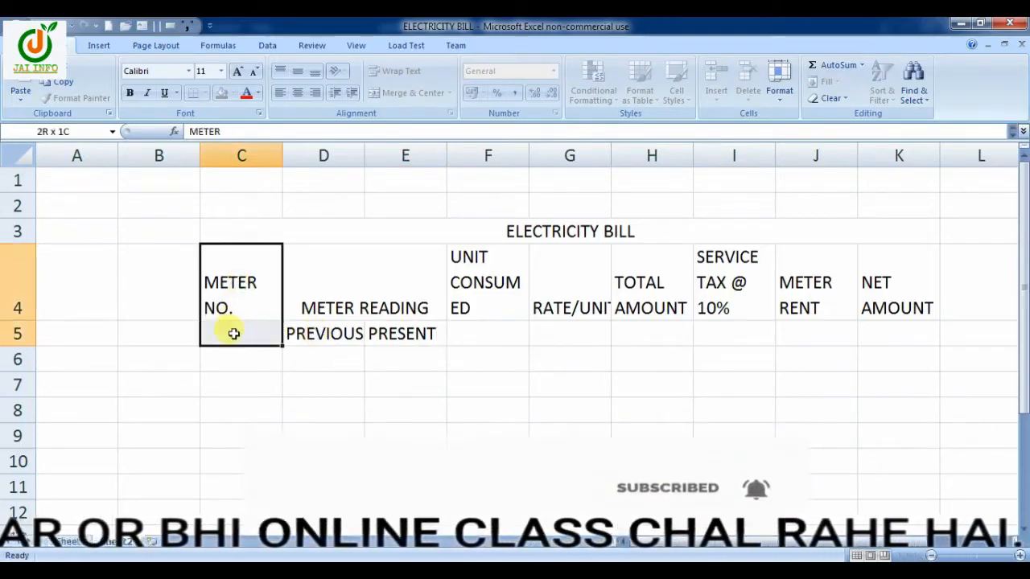
{"action": "left_click", "coordinate": [413, 92]}
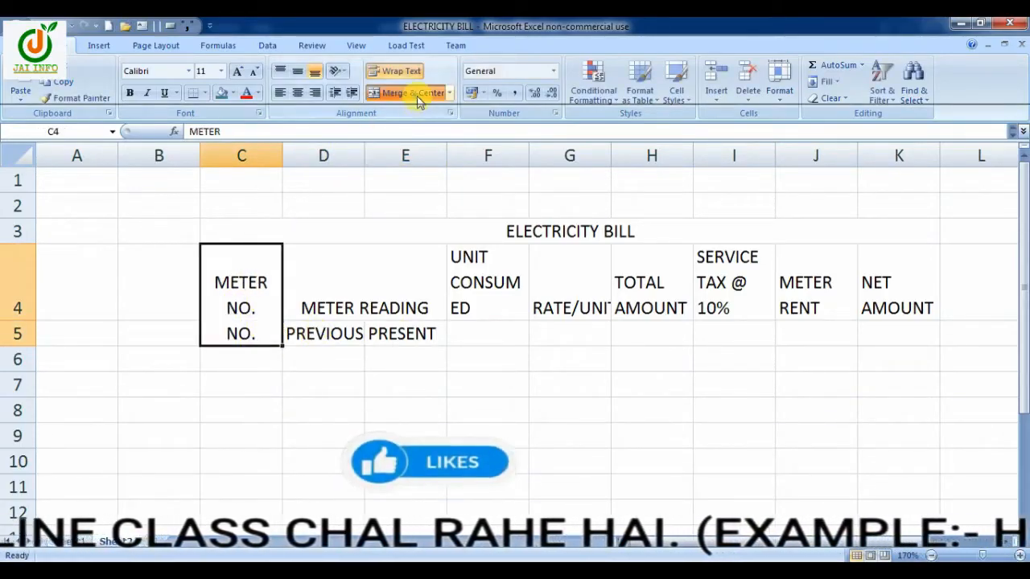
{"action": "left_click_drag", "start_coordinate": [492, 272], "coordinate": [490, 329]}
{"action": "left_click", "coordinate": [413, 92]}
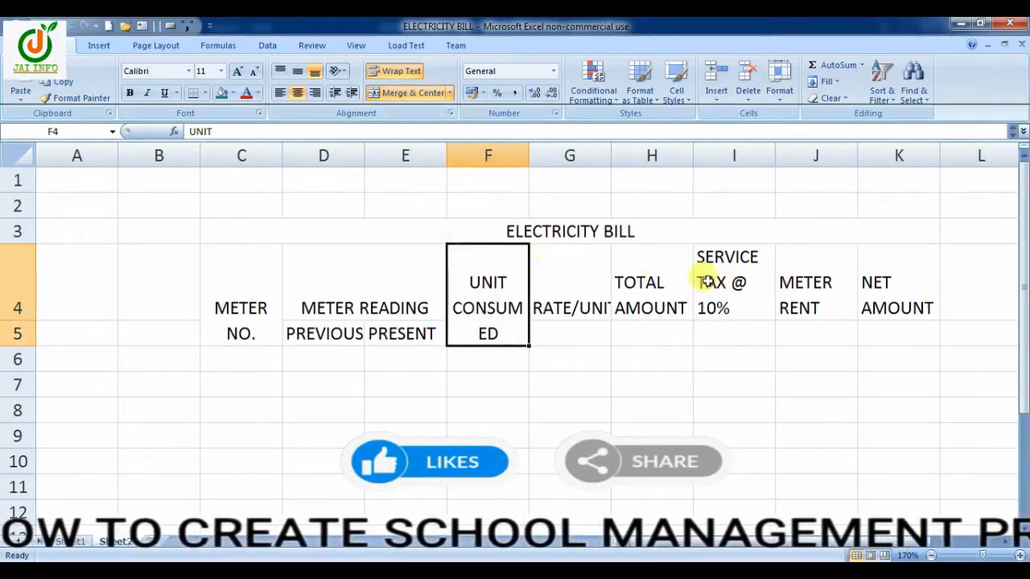
{"action": "left_click_drag", "start_coordinate": [566, 275], "coordinate": [565, 340]}
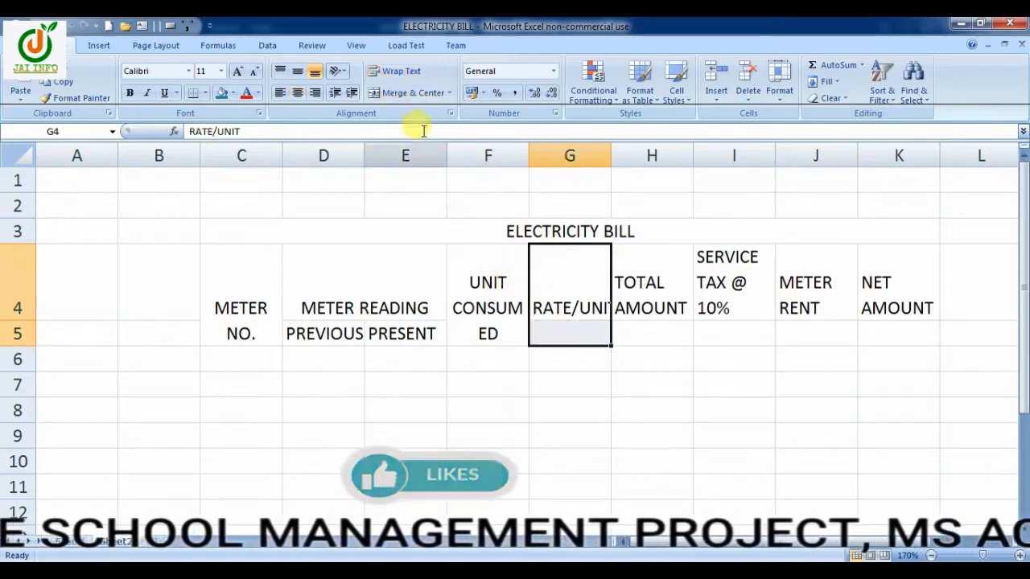
{"action": "left_click", "coordinate": [415, 94]}
Merge and center the TOTAL AMOUNT, SERVICE TAX, METER RENT and NET AMOUNT headings separately across rows 4 and 5 of columns H to K
{"action": "left_click_drag", "start_coordinate": [649, 278], "coordinate": [648, 332]}
{"action": "left_click", "coordinate": [392, 94]}
{"action": "left_click_drag", "start_coordinate": [728, 278], "coordinate": [728, 332]}
{"action": "left_click", "coordinate": [401, 96]}
{"action": "left_click_drag", "start_coordinate": [807, 278], "coordinate": [804, 331]}
{"action": "left_click", "coordinate": [420, 93]}
{"action": "left_click_drag", "start_coordinate": [889, 277], "coordinate": [887, 331]}
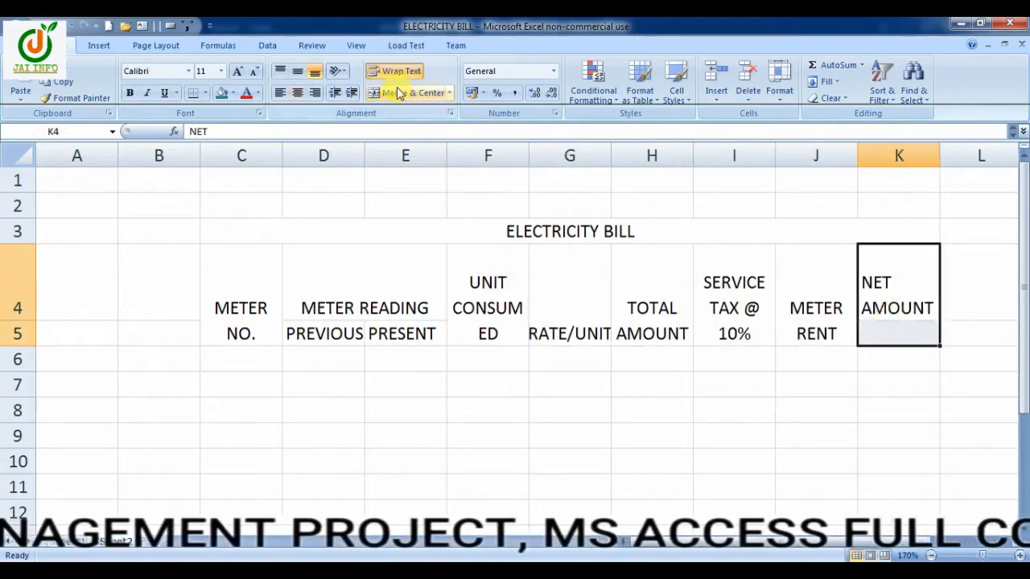
{"action": "left_click", "coordinate": [402, 92]}
Apply all borders to the table range C3:K12 and center its contents both vertically and horizontally
{"action": "left_click_drag", "start_coordinate": [248, 227], "coordinate": [489, 496]}
{"action": "left_click", "coordinate": [206, 93]}
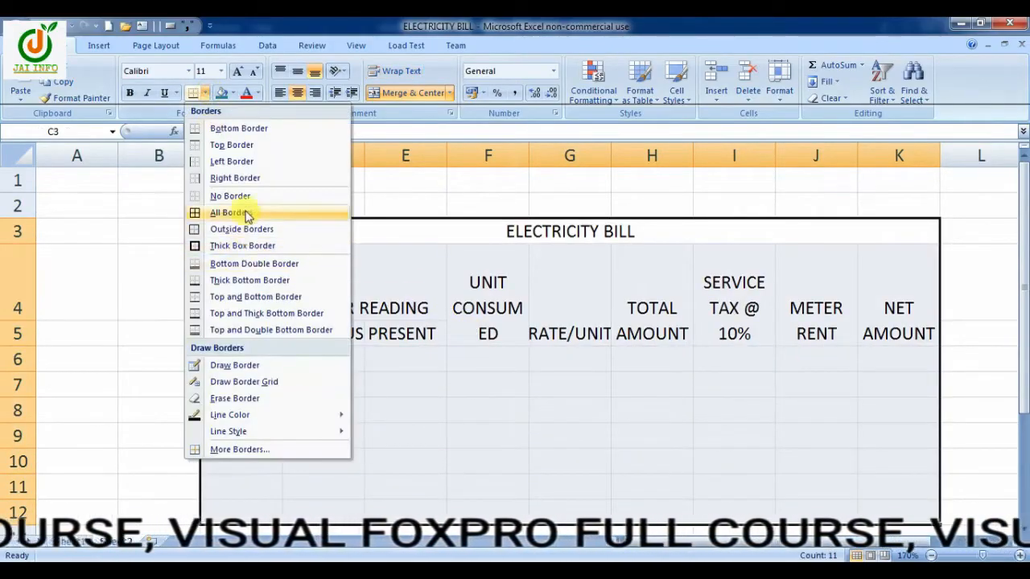
{"action": "left_click", "coordinate": [246, 213]}
{"action": "left_click", "coordinate": [297, 71]}
{"action": "left_click", "coordinate": [297, 92]}
{"action": "left_click", "coordinate": [297, 93]}
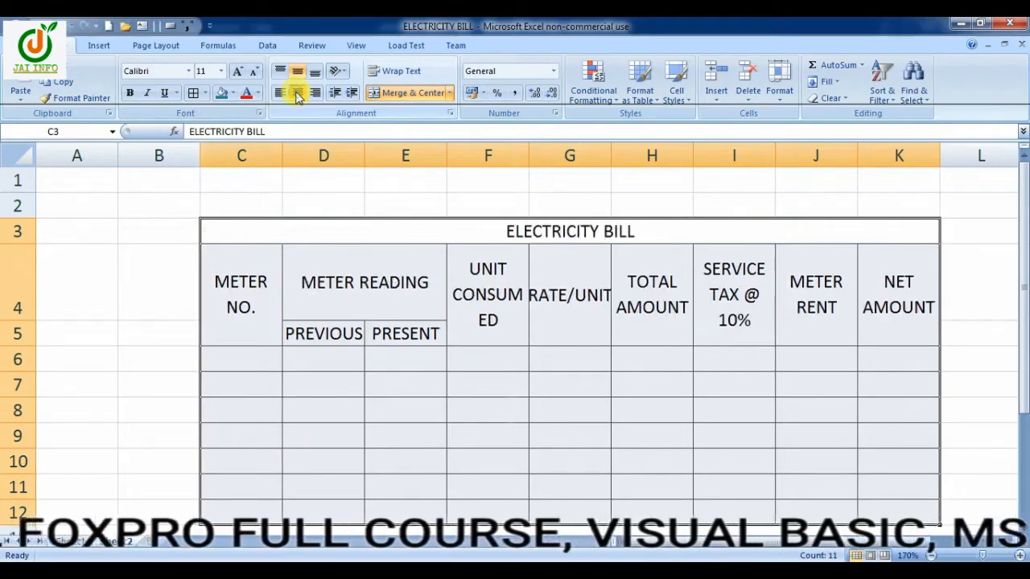
AutoFit the widths of columns C to K to their headings
{"action": "key", "text": "alt+h"}
{"action": "key", "text": "o"}
{"action": "key", "text": "i"}
Enter the meter numbers APL1203, BPL2145 and RT2145 in cells C6 to C8
{"action": "left_click", "coordinate": [217, 363]}
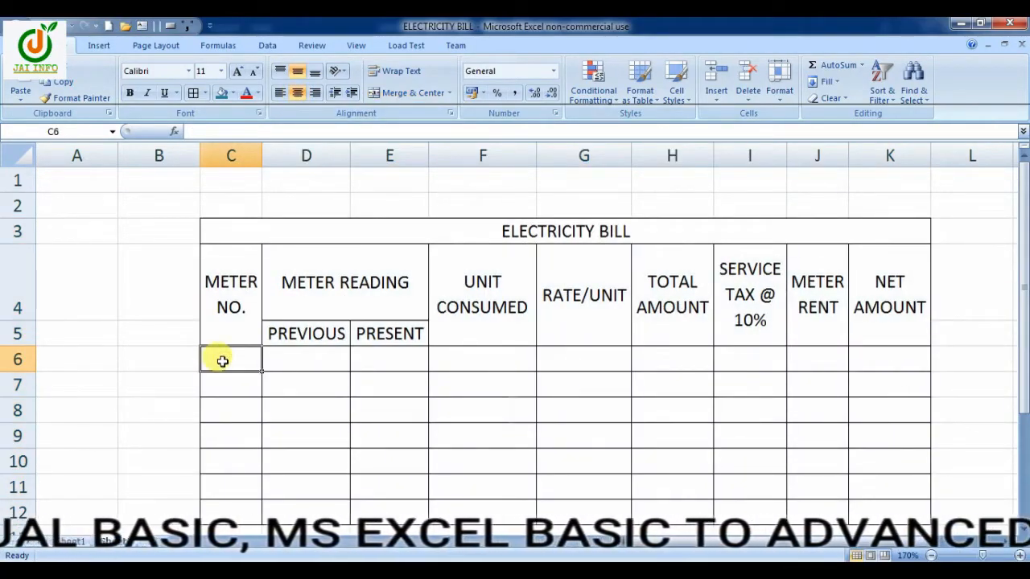
{"action": "type", "text": "APL1203"}
{"action": "key", "text": "Return"}
{"action": "type", "text": "BPL2"}
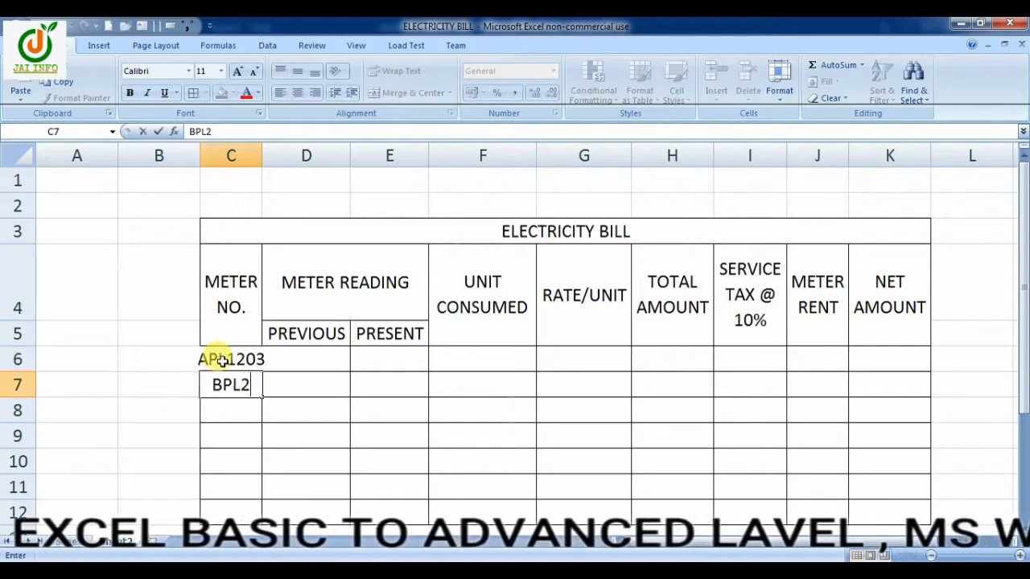
{"action": "type", "text": "145"}
{"action": "key", "text": "Return"}
{"action": "type", "text": "RT2145"}
{"action": "key", "text": "Return"}
Fill the meter number series from C6:C8 down to C12 and AutoFit the width of column C
{"action": "left_click", "coordinate": [223, 361]}
{"action": "key", "text": "shift+Down"}
{"action": "key", "text": "shift+Down"}
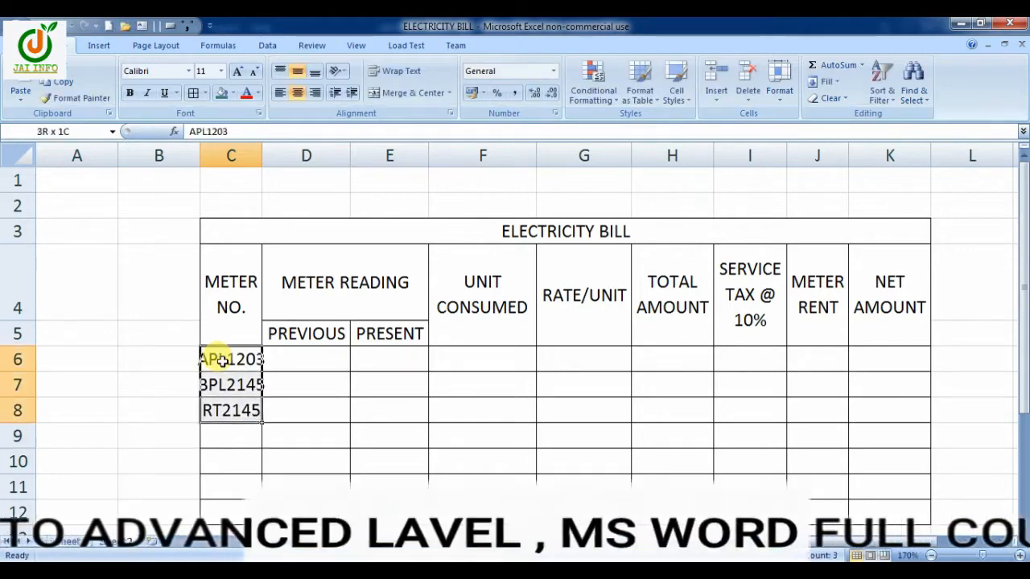
{"action": "left_click_drag", "start_coordinate": [261, 423], "coordinate": [233, 514]}
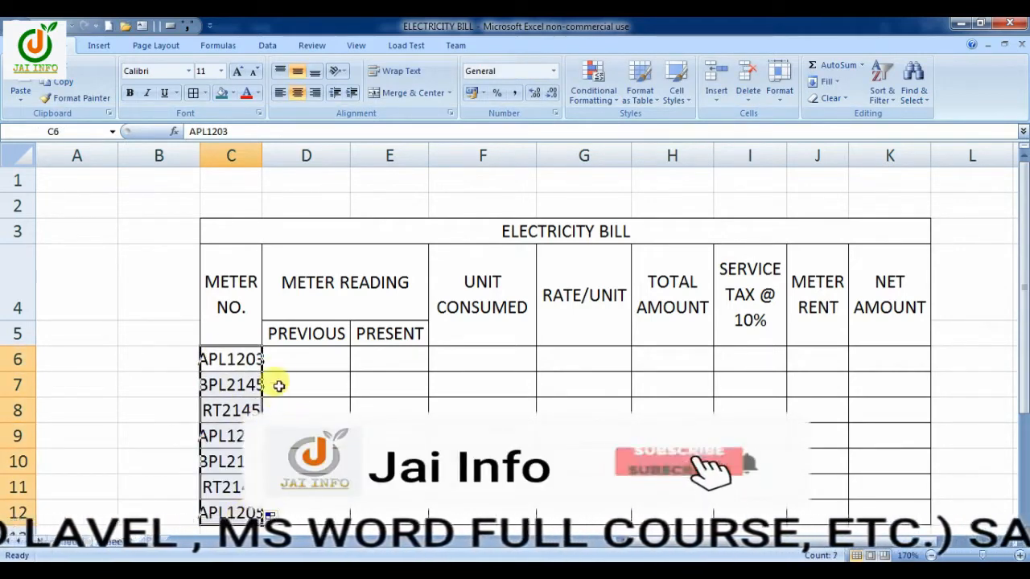
{"action": "double_click", "coordinate": [261, 155]}
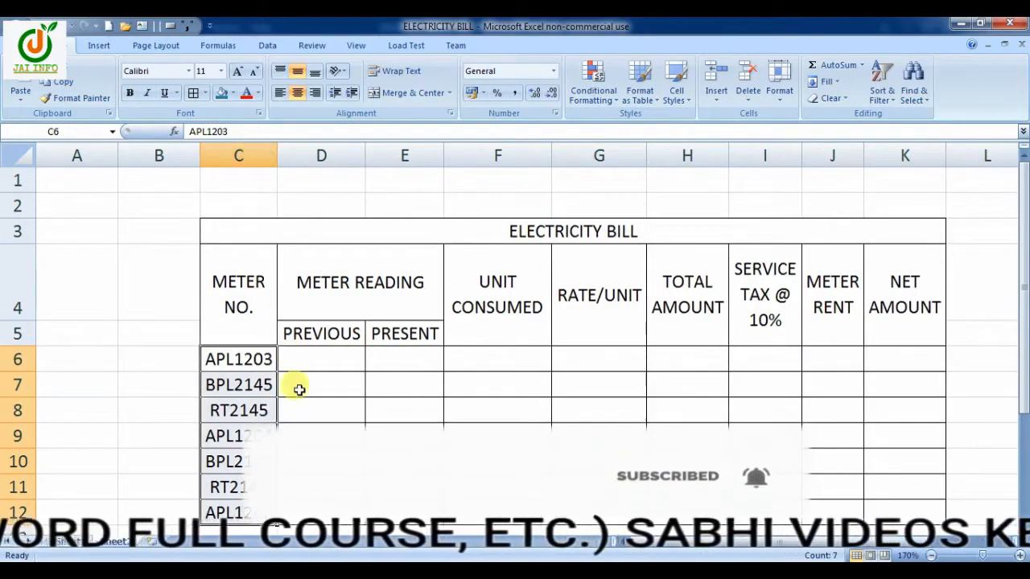
Enter the previous and present readings 785 and 855 in row 6, and 450 and 520 in row 7
{"action": "left_click", "coordinate": [310, 358]}
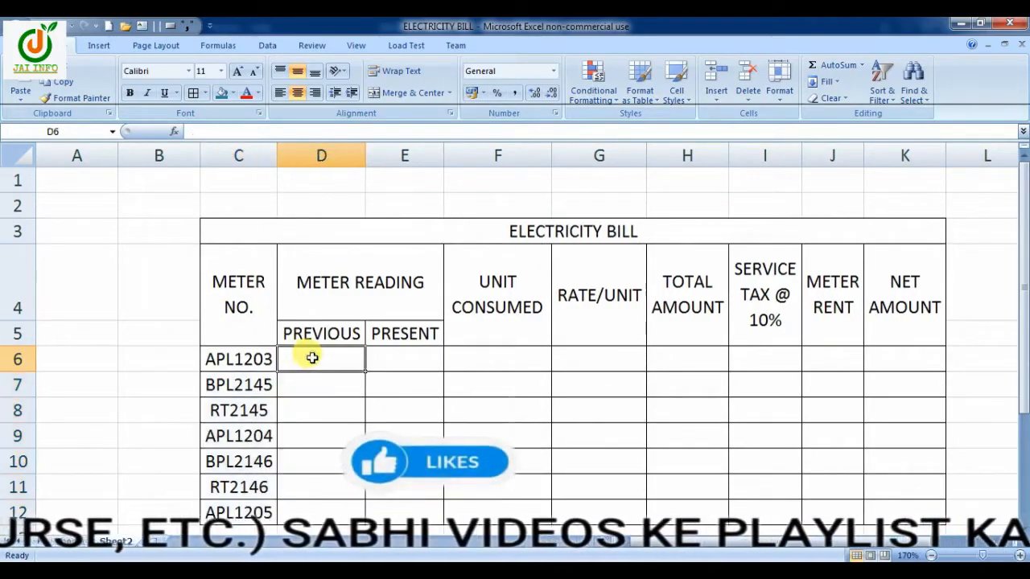
{"action": "type", "text": "785"}
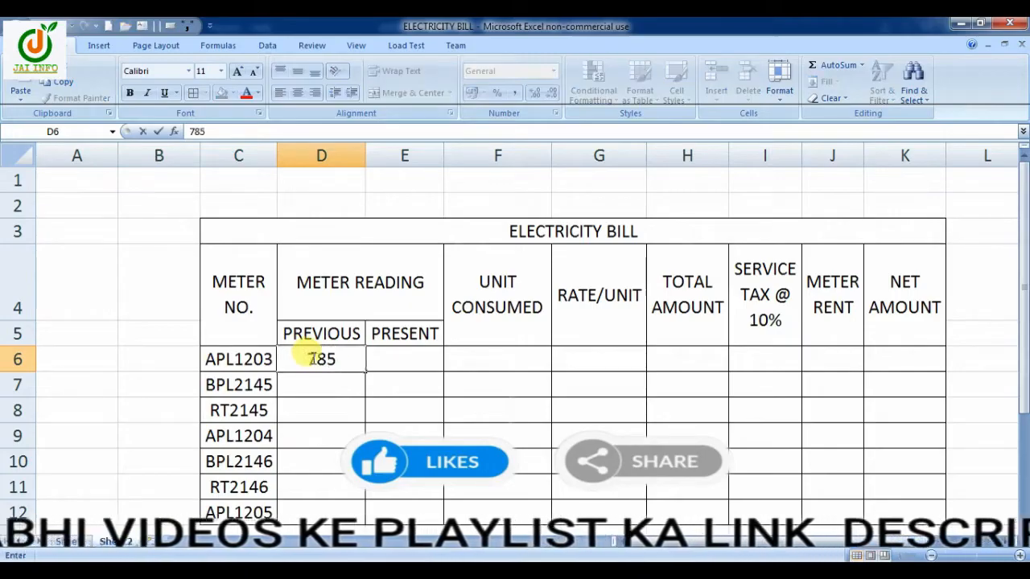
{"action": "key", "text": "Tab"}
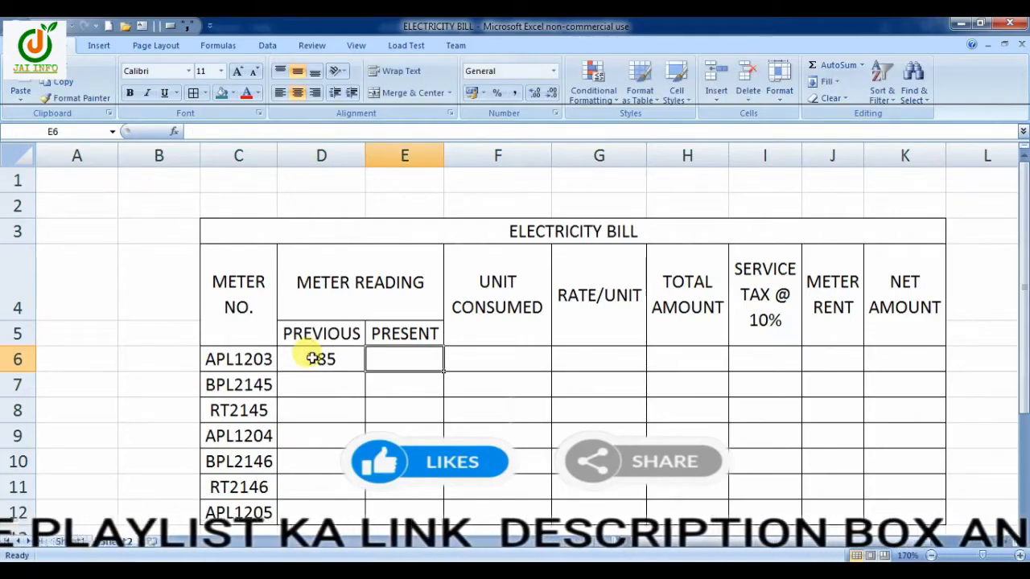
{"action": "type", "text": "855"}
{"action": "key", "text": "Return"}
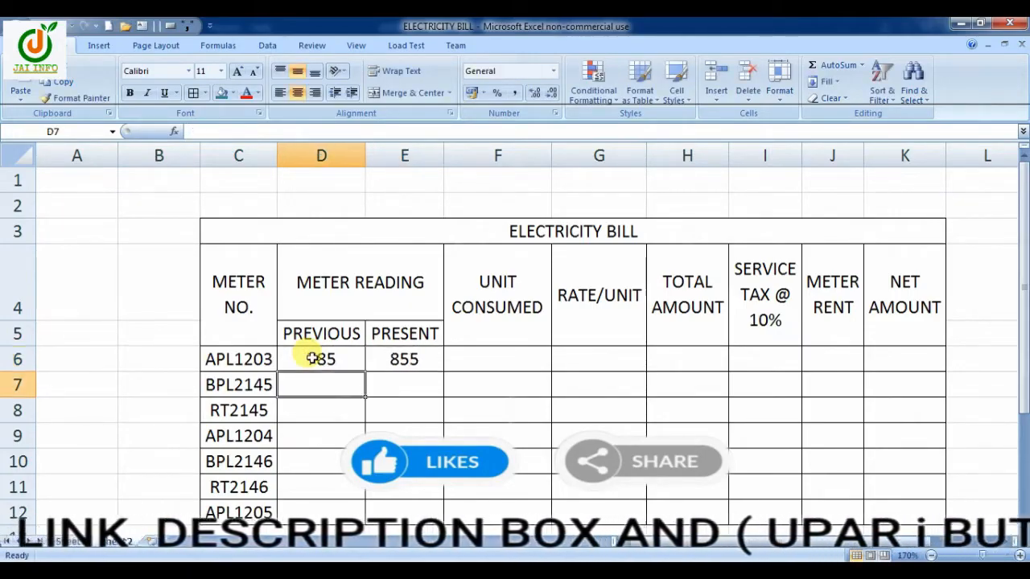
{"action": "type", "text": "450"}
{"action": "key", "text": "Tab"}
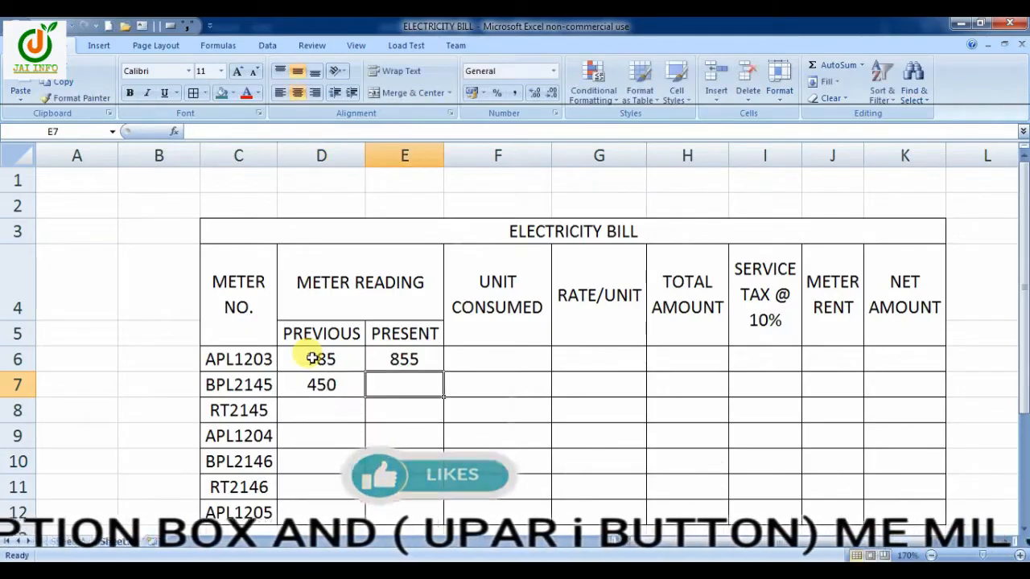
{"action": "type", "text": "520"}
{"action": "key", "text": "Return"}
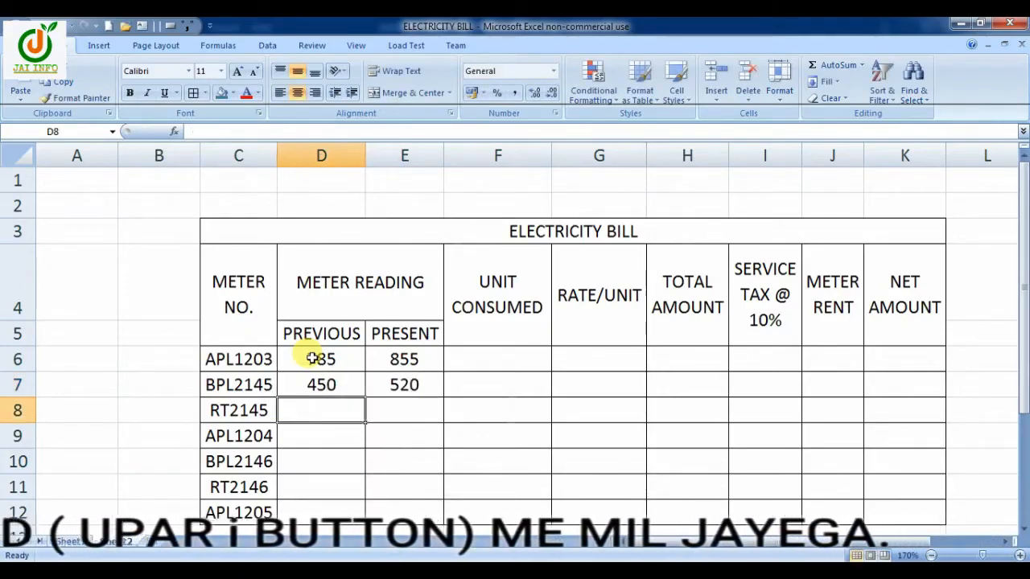
Enter the previous and present readings 456 and 523 in row 8, and 123 and 251 in row 9
{"action": "type", "text": "456"}
{"action": "key", "text": "Tab"}
{"action": "type", "text": "523"}
{"action": "key", "text": "Return"}
{"action": "type", "text": "123"}
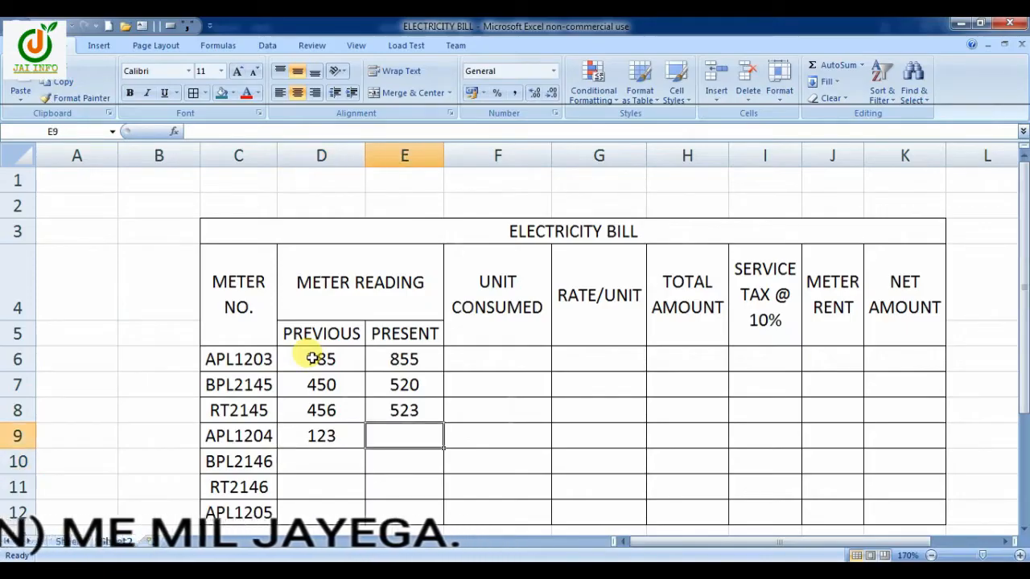
{"action": "key", "text": "Tab"}
{"action": "type", "text": "251"}
{"action": "key", "text": "Return"}
Enter the previous and present readings 452 and 542 in row 10, 152 and 251 in row 11, and 785 and 854 in row 12
{"action": "type", "text": "452"}
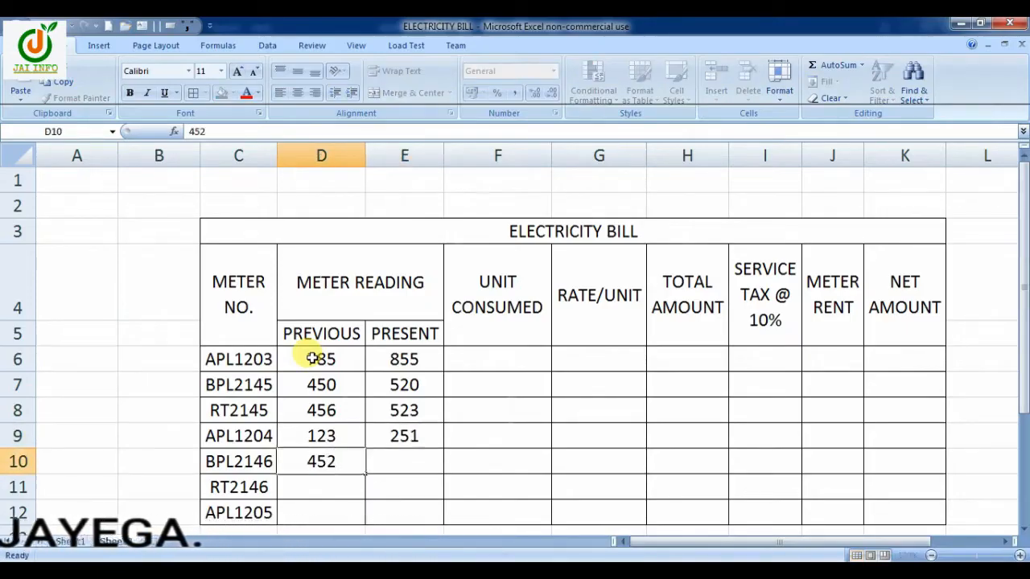
{"action": "key", "text": "Tab"}
{"action": "type", "text": "542"}
{"action": "key", "text": "Return"}
{"action": "type", "text": "152\t251"}
{"action": "key", "text": "Return"}
{"action": "type", "text": "785"}
{"action": "key", "text": "Tab"}
{"action": "type", "text": "854"}
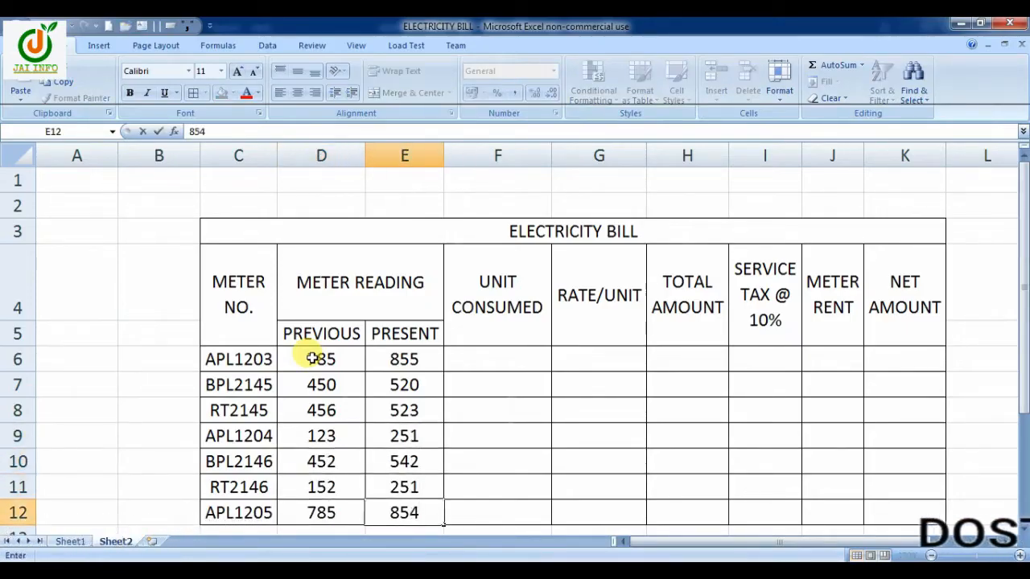
Review the previous and present meter readings in D6:D12 and E6:E12
{"action": "mouse_move", "coordinate": [320, 358]}
{"action": "left_mouse_down"}
{"action": "mouse_move", "coordinate": [321, 395]}
{"action": "mouse_move", "coordinate": [322, 363]}
{"action": "left_mouse_up"}
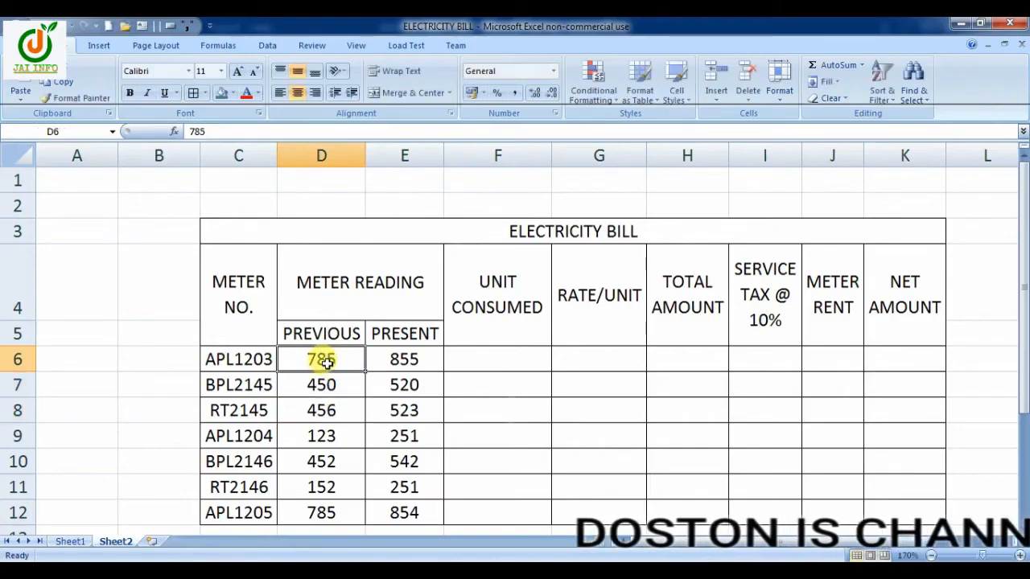
{"action": "double_click", "coordinate": [423, 509]}
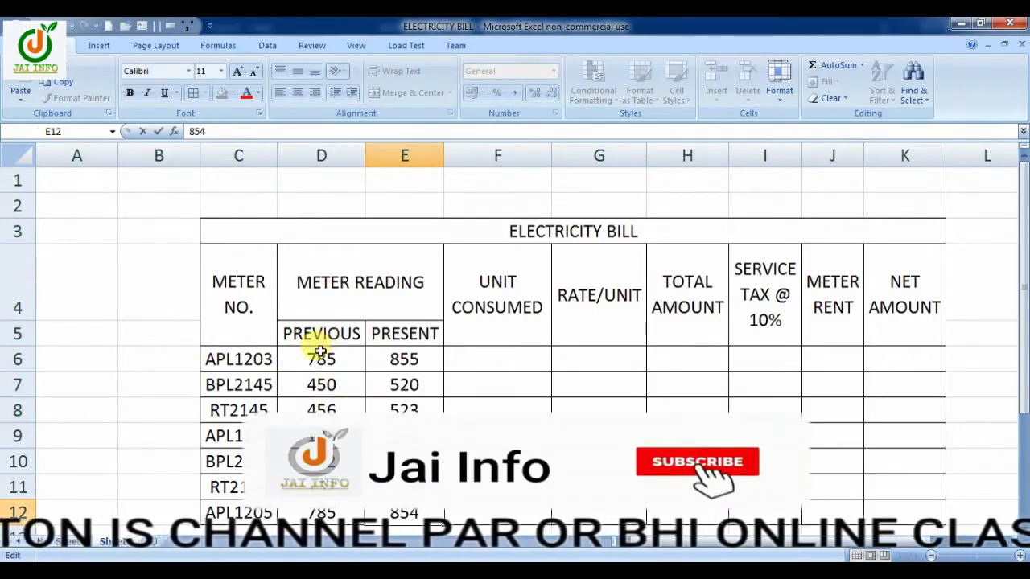
{"action": "left_click_drag", "start_coordinate": [322, 359], "coordinate": [321, 512]}
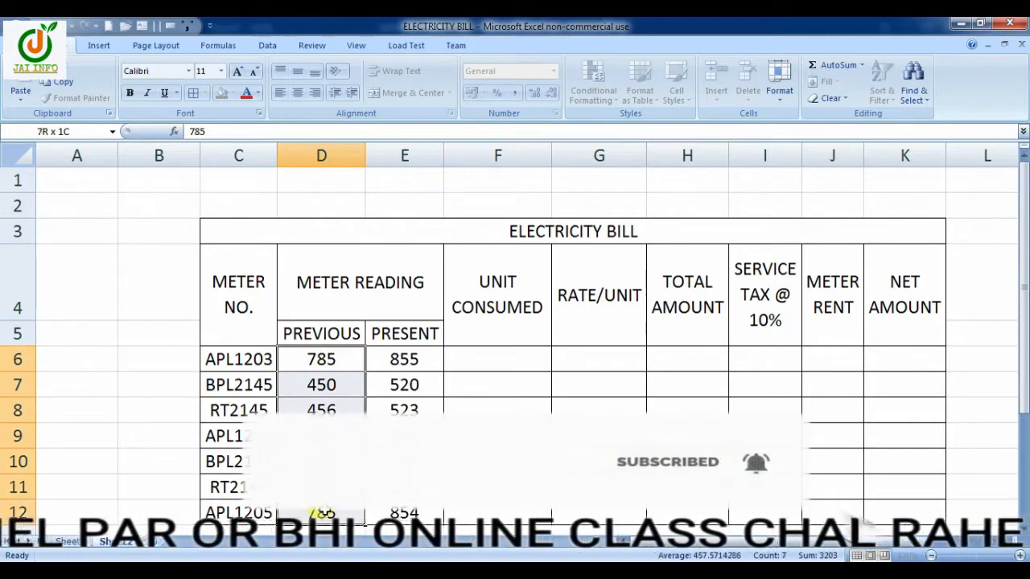
{"action": "left_click", "coordinate": [348, 358]}
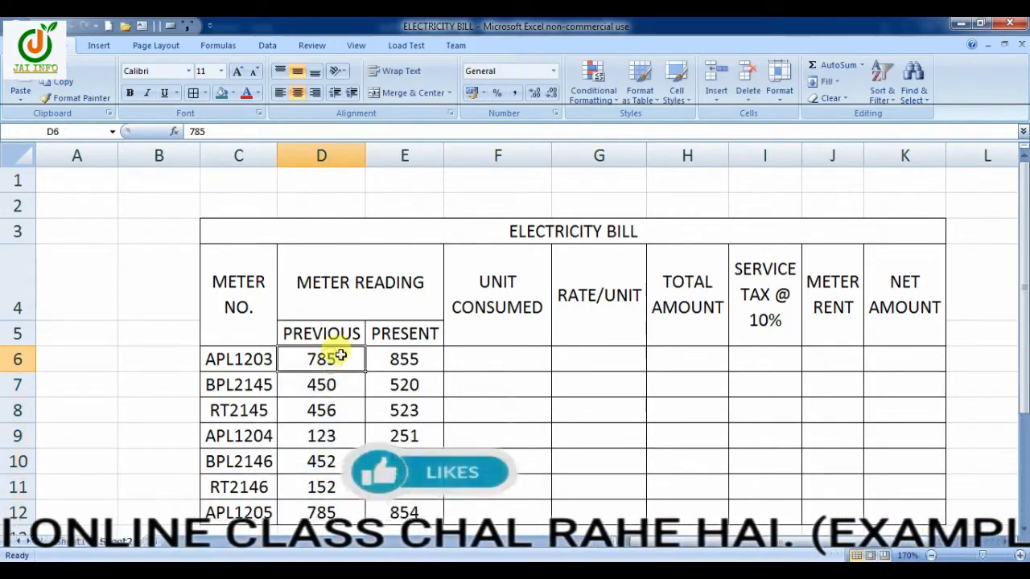
{"action": "left_click_drag", "start_coordinate": [335, 350], "coordinate": [321, 410]}
{"action": "left_click", "coordinate": [414, 507]}
{"action": "left_click", "coordinate": [418, 513]}
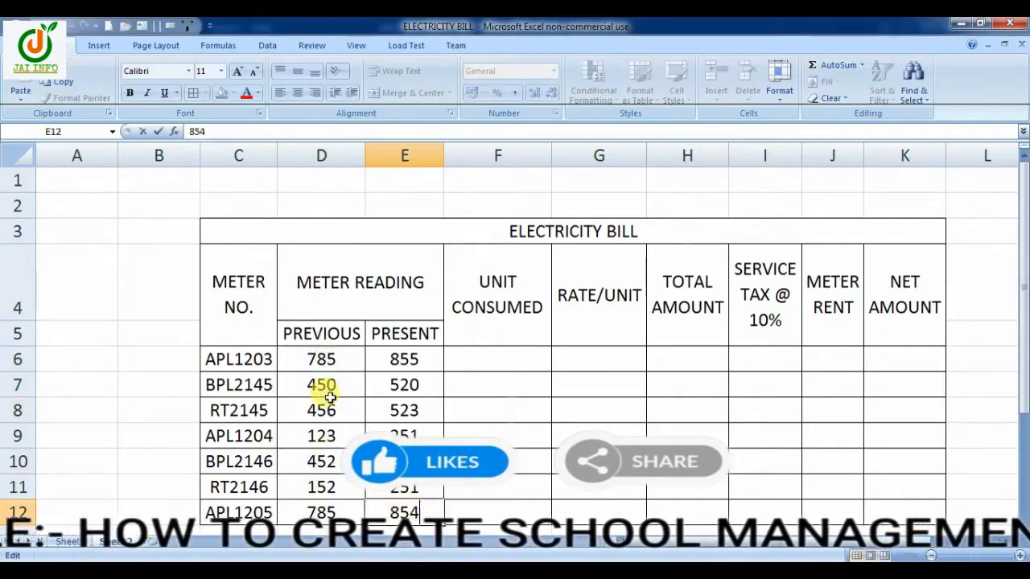
{"action": "left_click_drag", "start_coordinate": [322, 356], "coordinate": [321, 519]}
{"action": "left_click_drag", "start_coordinate": [395, 359], "coordinate": [418, 514]}
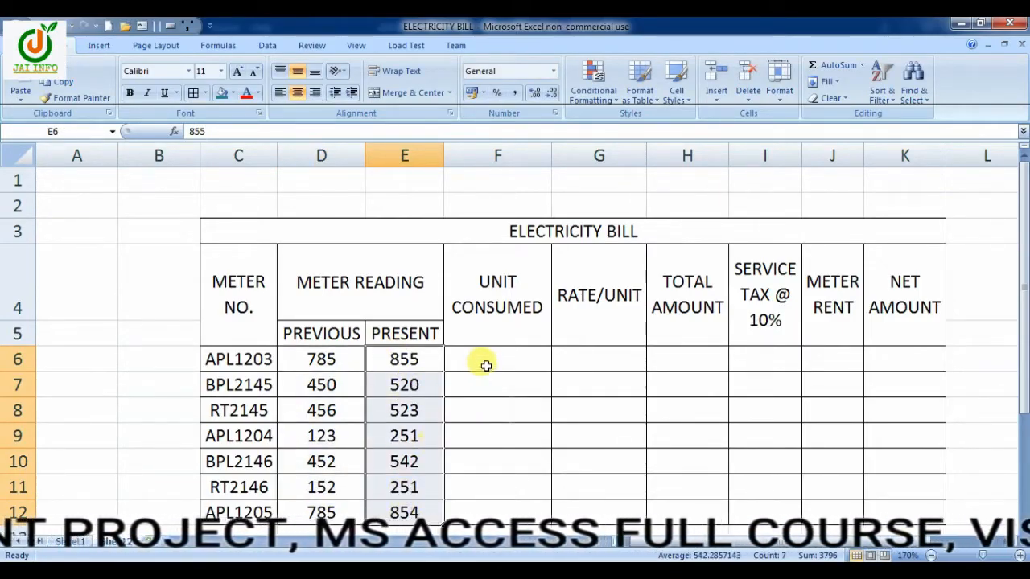
Enter the rates per unit 9, 8.5, 8 and 9 in cells G6 to G9
{"action": "left_click", "coordinate": [594, 362]}
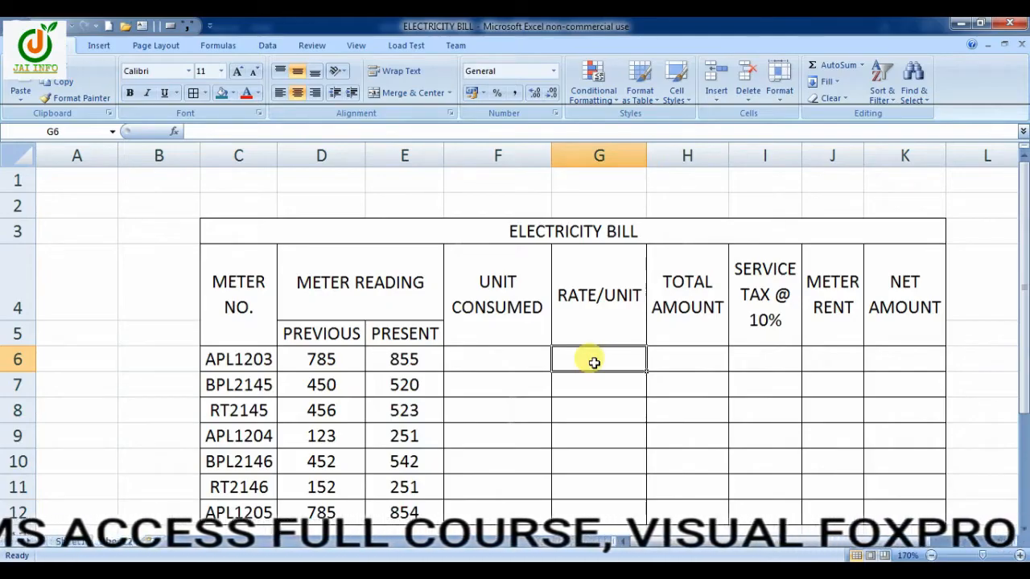
{"action": "type", "text": "9"}
{"action": "type", "text": "8.5"}
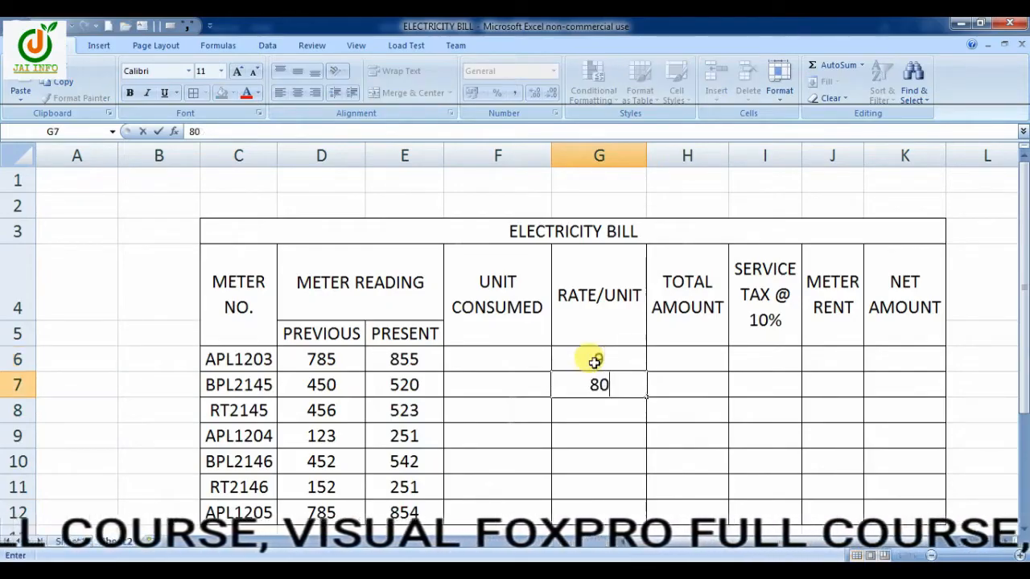
{"action": "key", "text": "Return"}
{"action": "type", "text": "8"}
{"action": "key", "text": "Return"}
{"action": "type", "text": "9"}
{"action": "key", "text": "Return"}
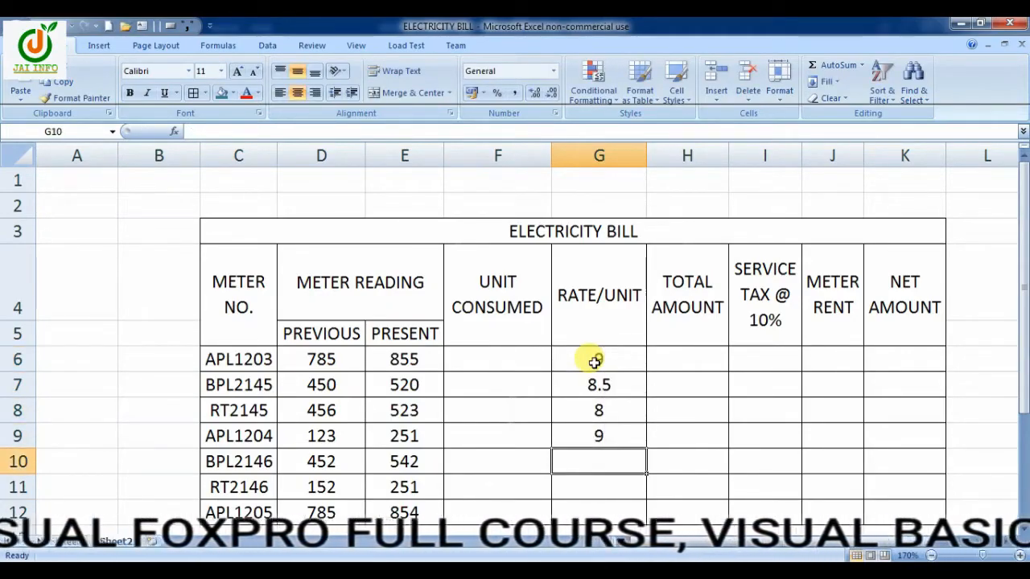
Enter the rates per unit 8, 7 and 7.5 in cells G10 to G12
{"action": "type", "text": "8"}
{"action": "key", "text": "Return"}
{"action": "type", "text": "7"}
{"action": "key", "text": "Return"}
{"action": "type", "text": "7.5"}
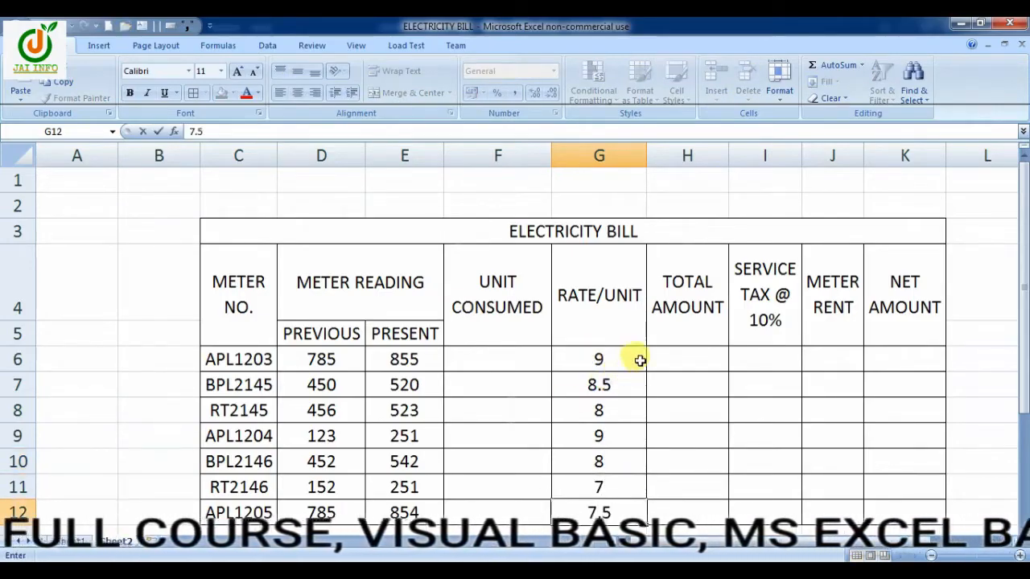
Enter a meter rent of 15 in J6 and copy it down to J12
{"action": "left_click", "coordinate": [832, 355]}
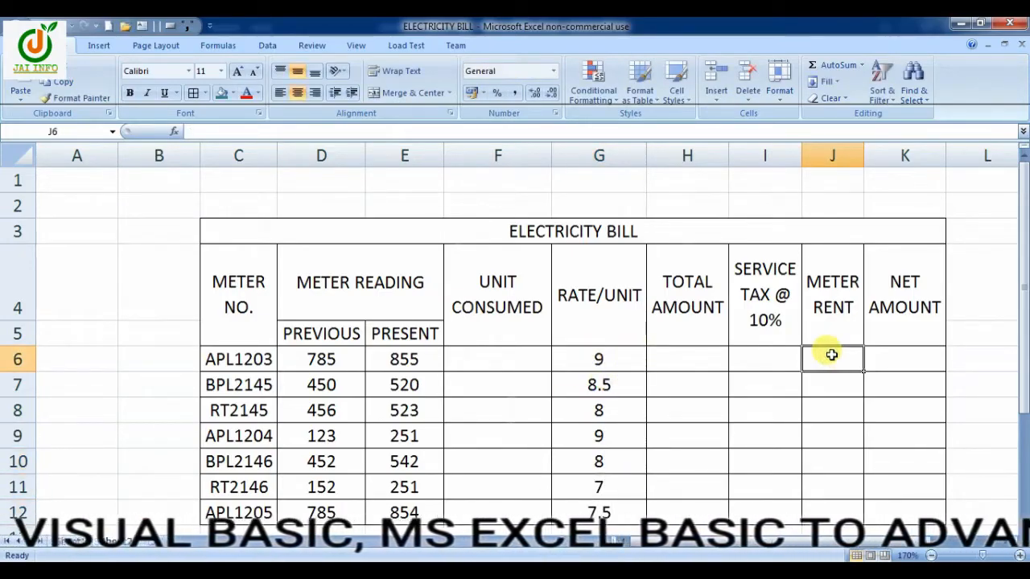
{"action": "double_click", "coordinate": [843, 360]}
{"action": "type", "text": "15"}
{"action": "key", "text": "ctrl+Return"}
{"action": "left_click_drag", "start_coordinate": [863, 371], "coordinate": [839, 400]}
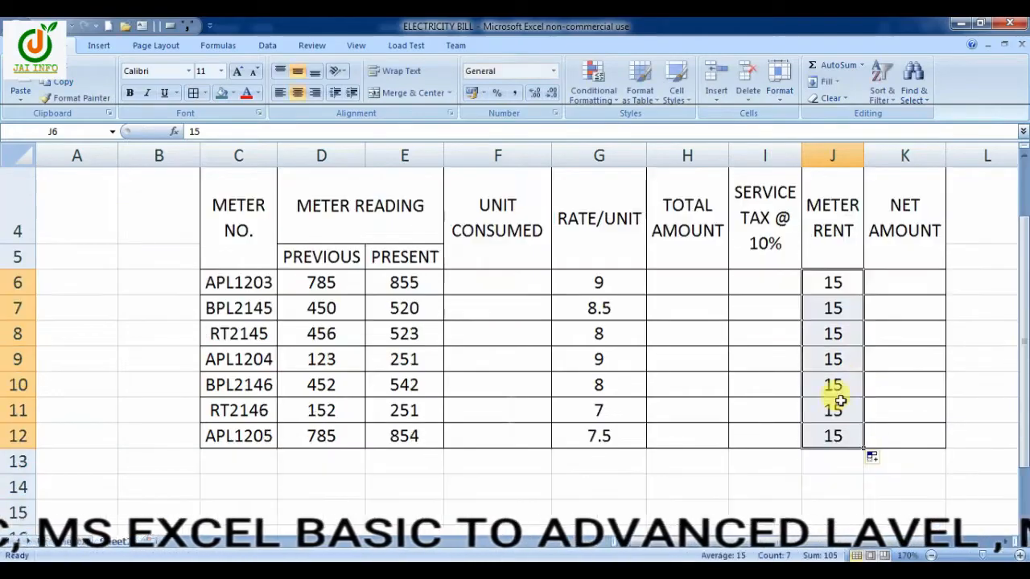
{"action": "scroll", "coordinate": [842, 385], "scroll_direction": "up", "scroll_amount": 1}
{"action": "left_click", "coordinate": [931, 555]}
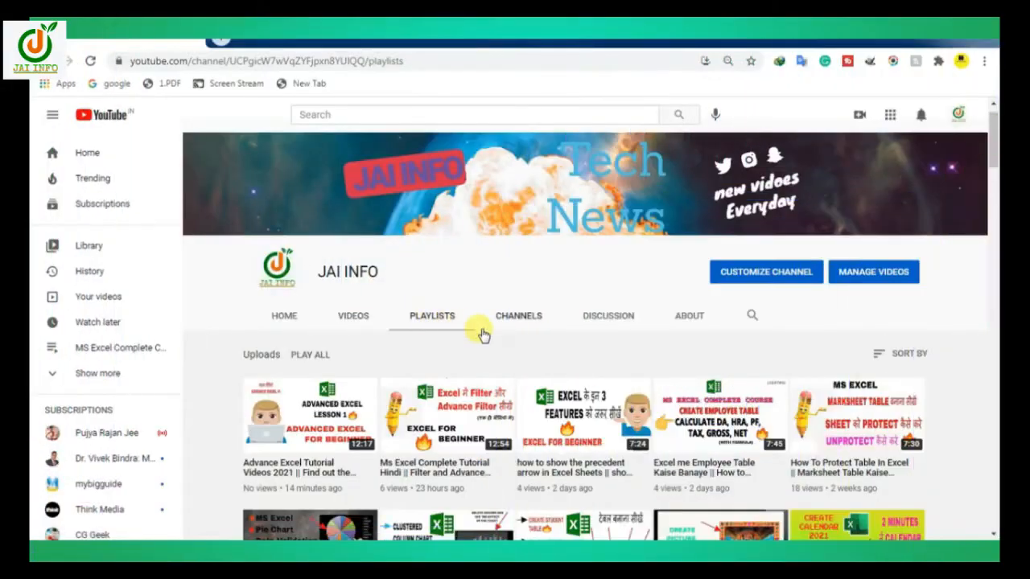
Switch to YouTube and look through the JAI INFO channel's playlists and uploaded videos
{"action": "left_click", "coordinate": [483, 329]}
{"action": "scroll", "coordinate": [497, 342], "scroll_direction": "down", "scroll_amount": 2}
{"action": "scroll", "coordinate": [499, 342], "scroll_direction": "down", "scroll_amount": 1}
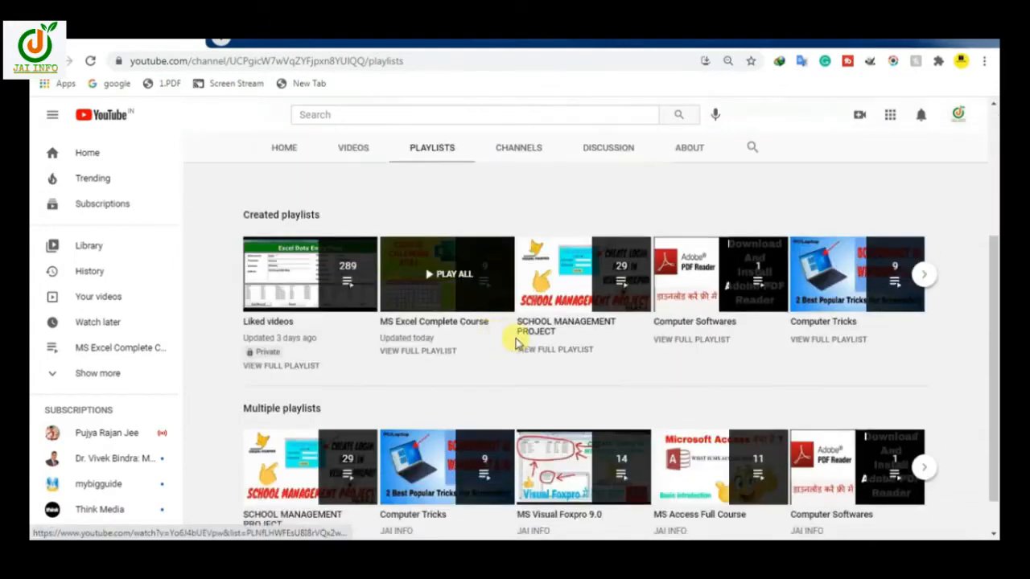
{"action": "scroll", "coordinate": [861, 395], "scroll_direction": "down", "scroll_amount": 1}
{"action": "scroll", "coordinate": [884, 394], "scroll_direction": "down", "scroll_amount": 1}
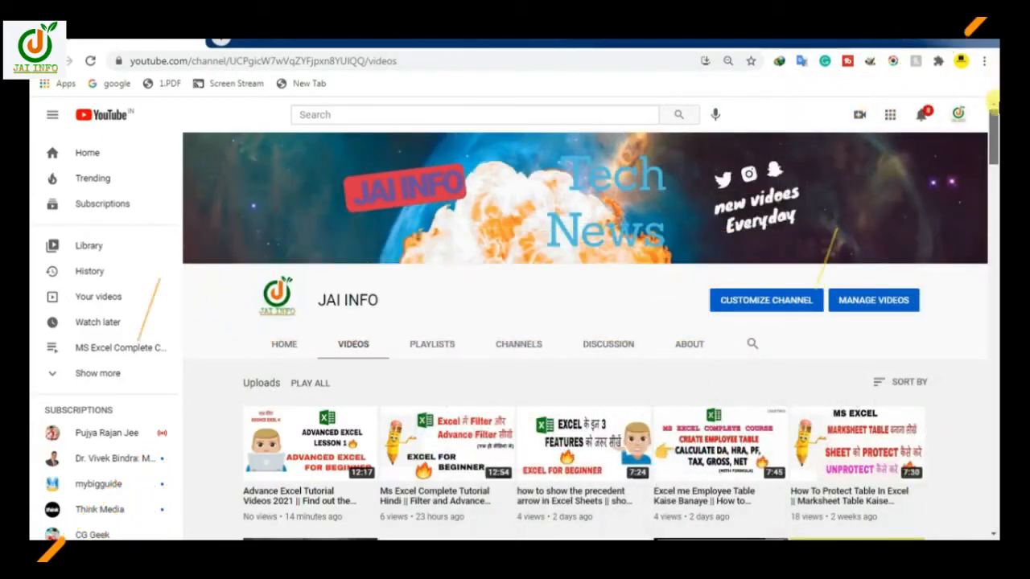
{"action": "scroll", "coordinate": [994, 140], "scroll_direction": "down", "scroll_amount": 2}
{"action": "scroll", "coordinate": [995, 141], "scroll_direction": "down", "scroll_amount": 2}
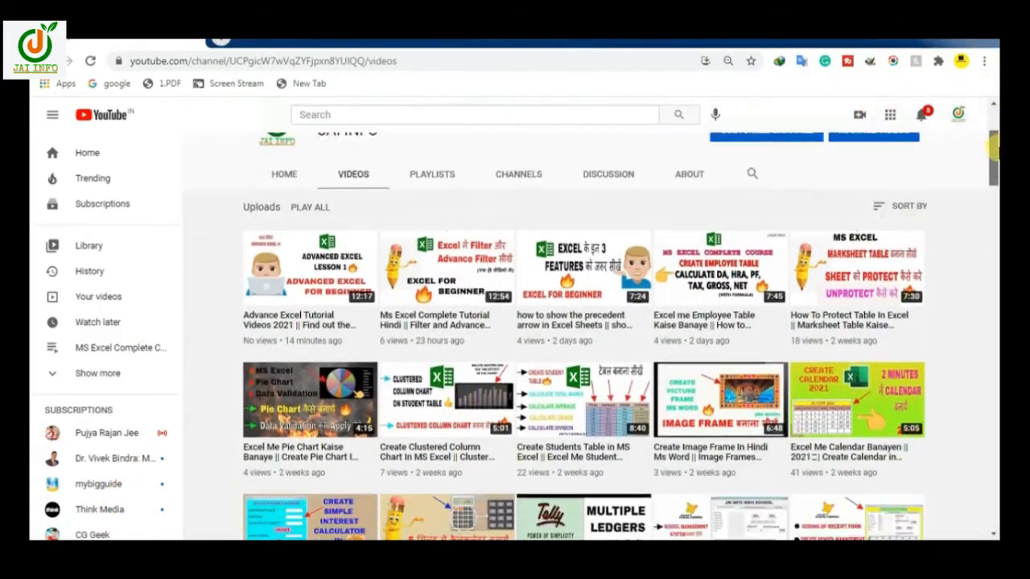
{"action": "left_click_drag", "start_coordinate": [994, 157], "coordinate": [994, 190]}
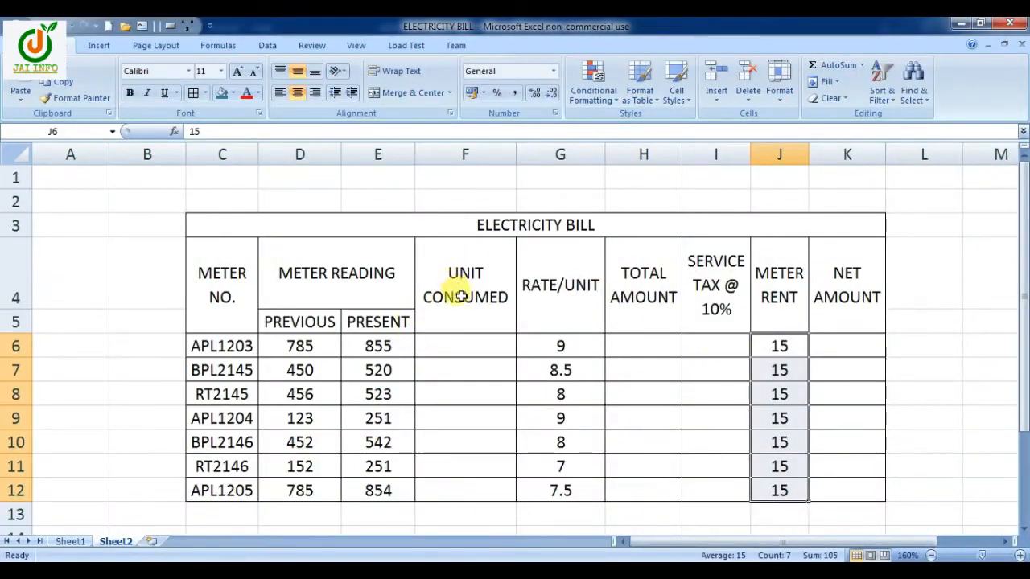
Calculate the units consumed in F6 with =E6-D6 and copy the formula down to F12
{"action": "left_click", "coordinate": [443, 349]}
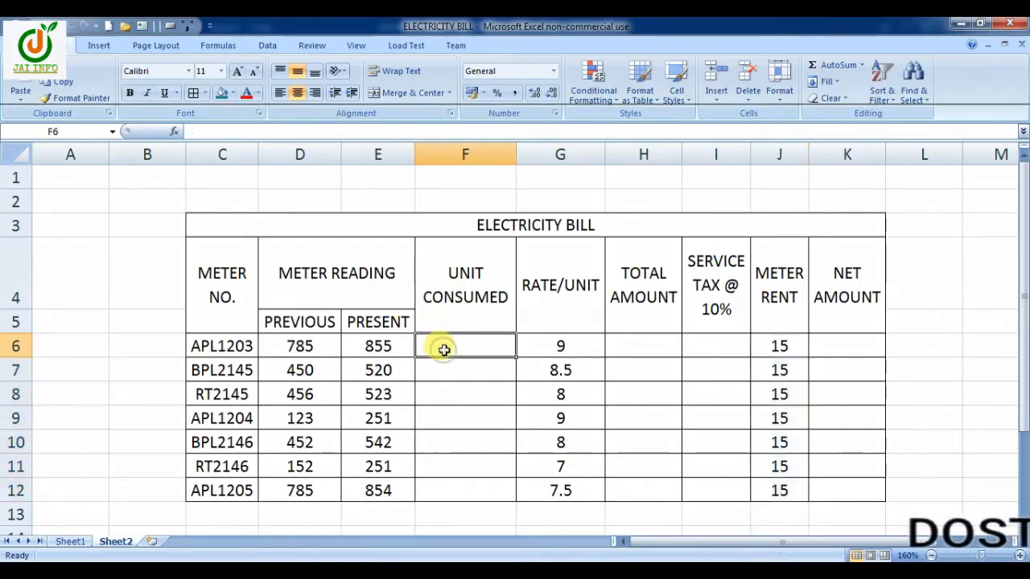
{"action": "type", "text": "=E6"}
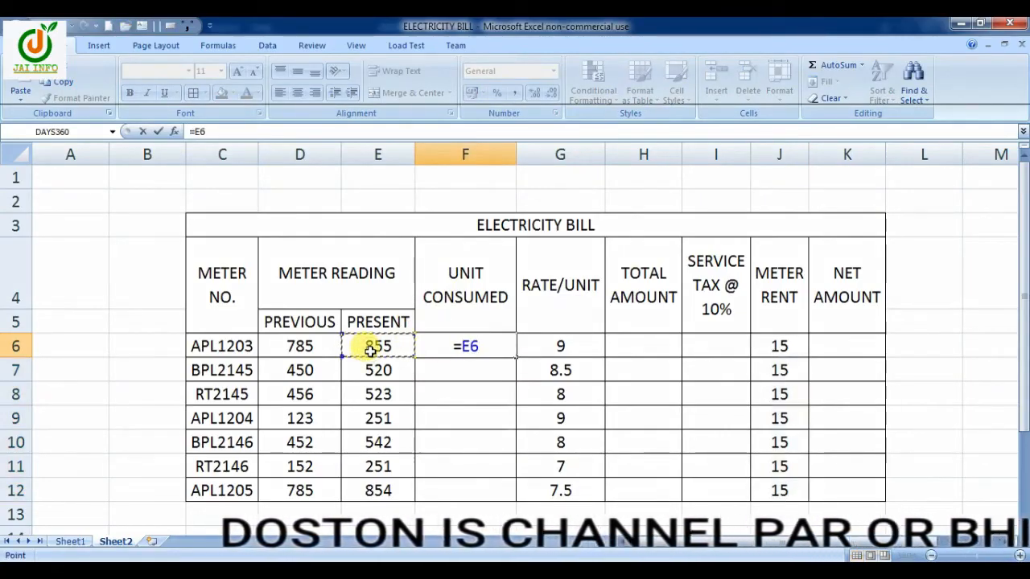
{"action": "type", "text": "-"}
{"action": "left_click", "coordinate": [312, 346]}
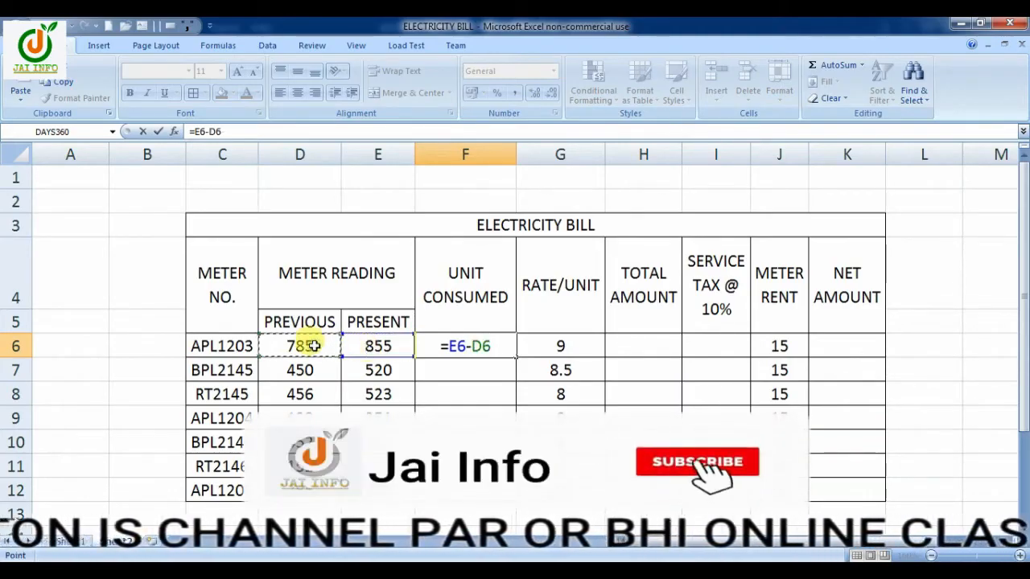
{"action": "key", "text": "Return"}
{"action": "left_click", "coordinate": [471, 345]}
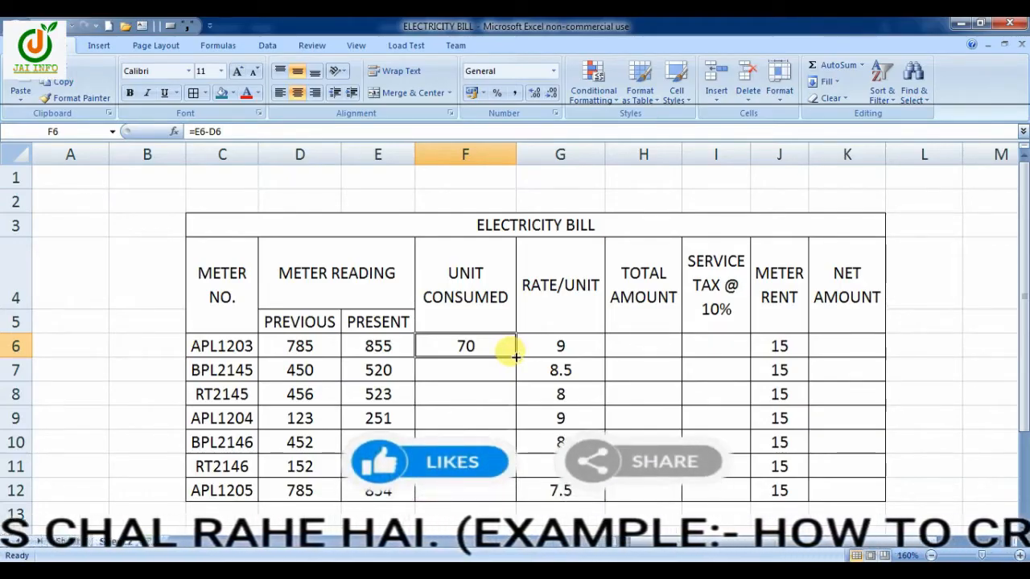
{"action": "left_click_drag", "start_coordinate": [515, 366], "coordinate": [515, 501]}
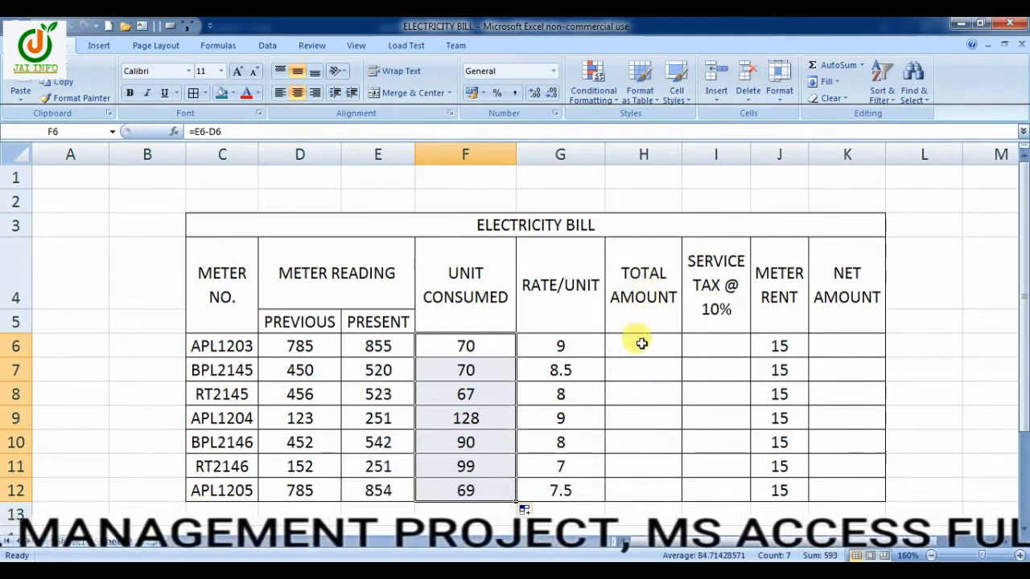
Calculate the total amount in H6 with =F6*G6 and copy the formula down to H12
{"action": "left_click", "coordinate": [641, 344]}
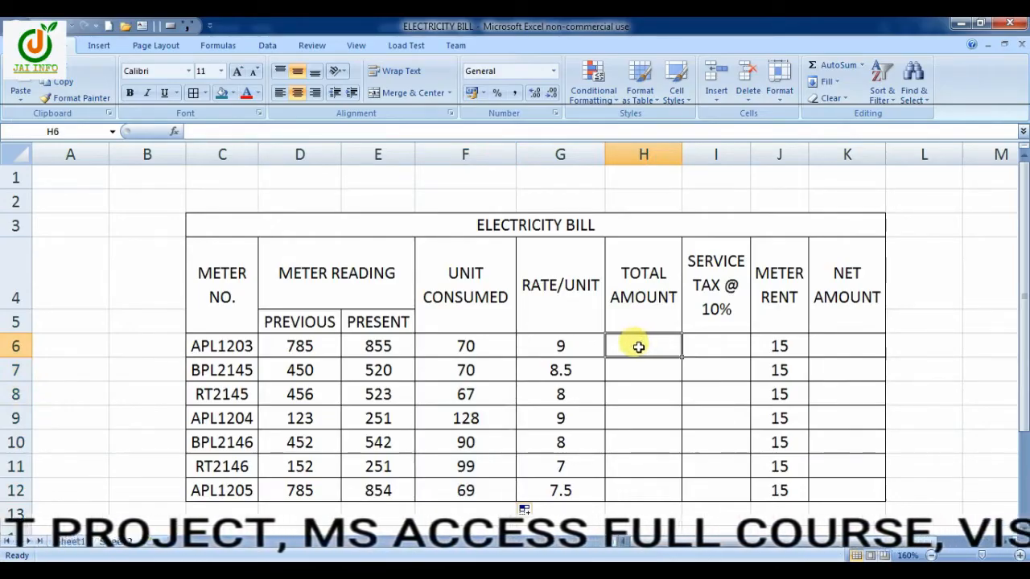
{"action": "type", "text": "="}
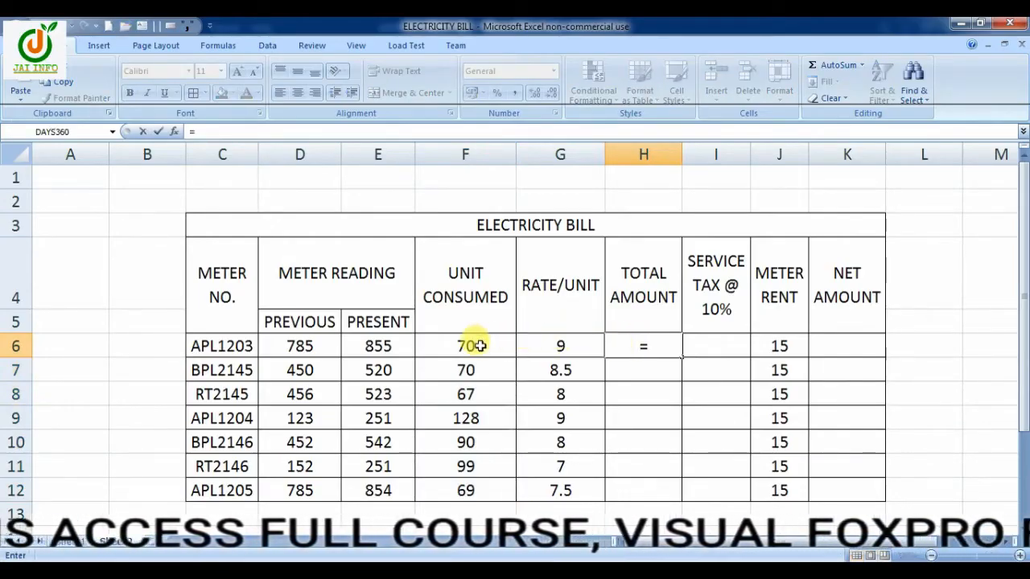
{"action": "type", "text": "F6*"}
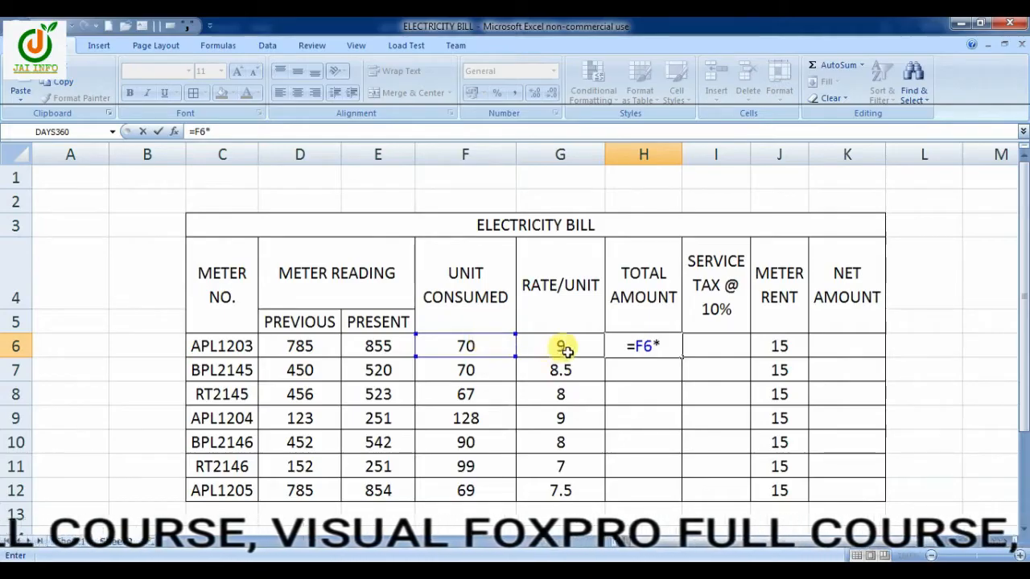
{"action": "key", "text": "Return"}
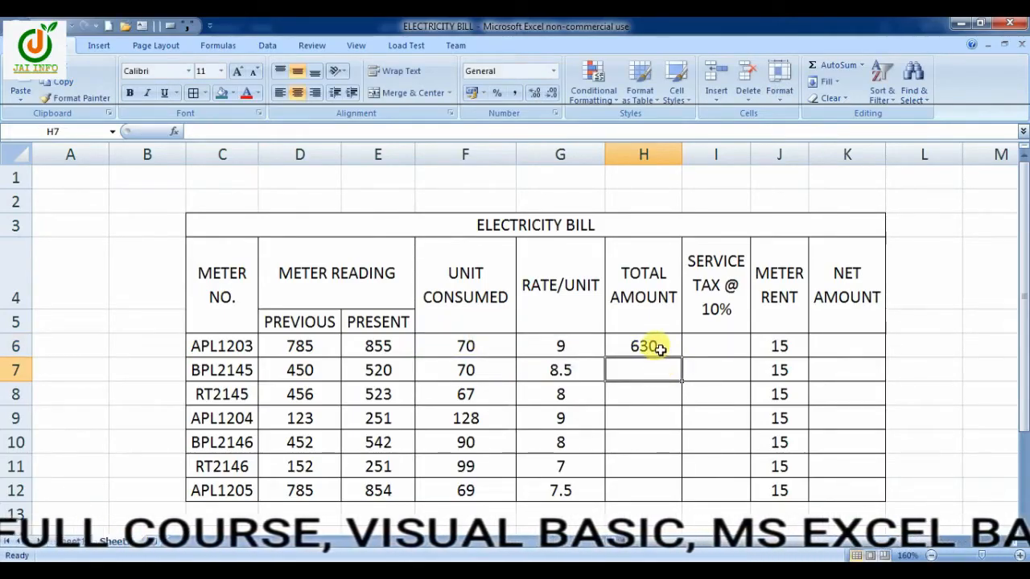
{"action": "left_click", "coordinate": [659, 347]}
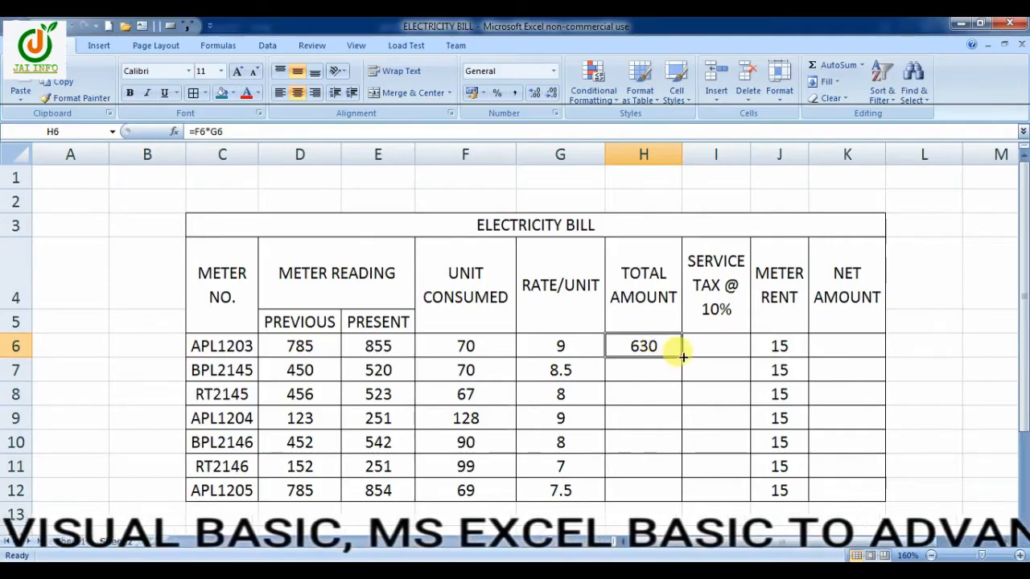
{"action": "left_click_drag", "start_coordinate": [681, 355], "coordinate": [669, 494]}
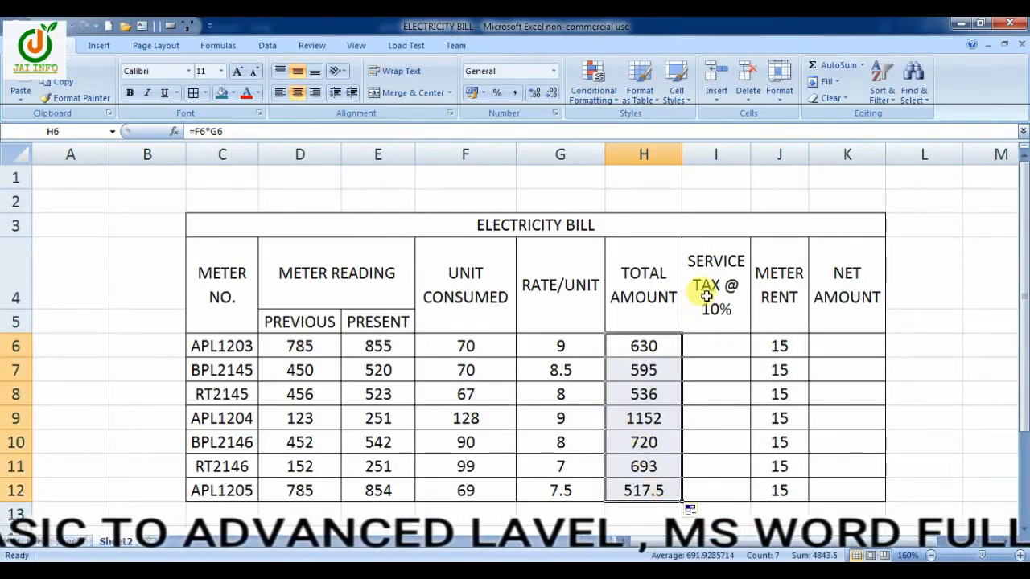
Calculate the service tax in I6 with =H6*10% and copy the formula down to I12
{"action": "left_click", "coordinate": [711, 347]}
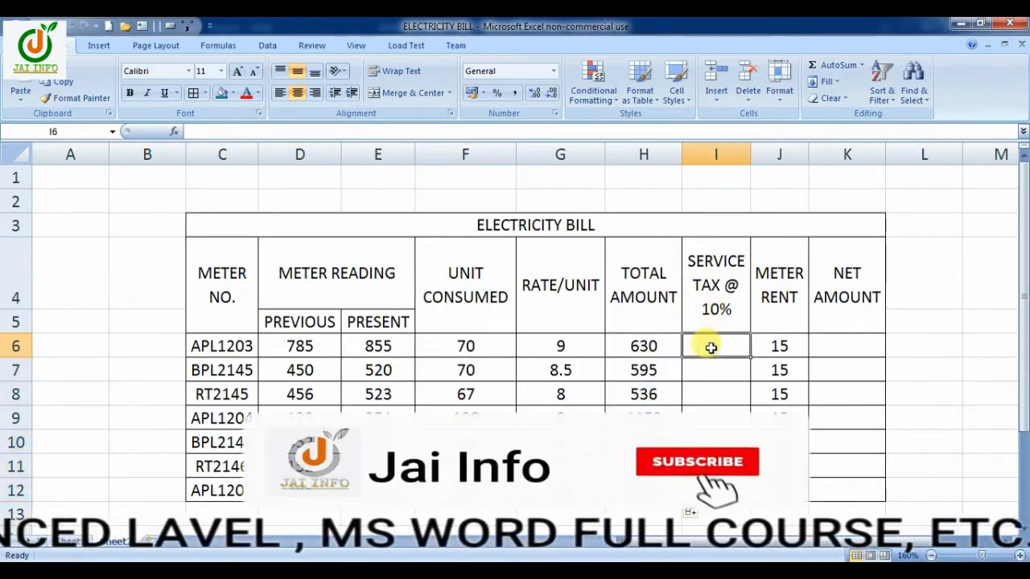
{"action": "type", "text": "="}
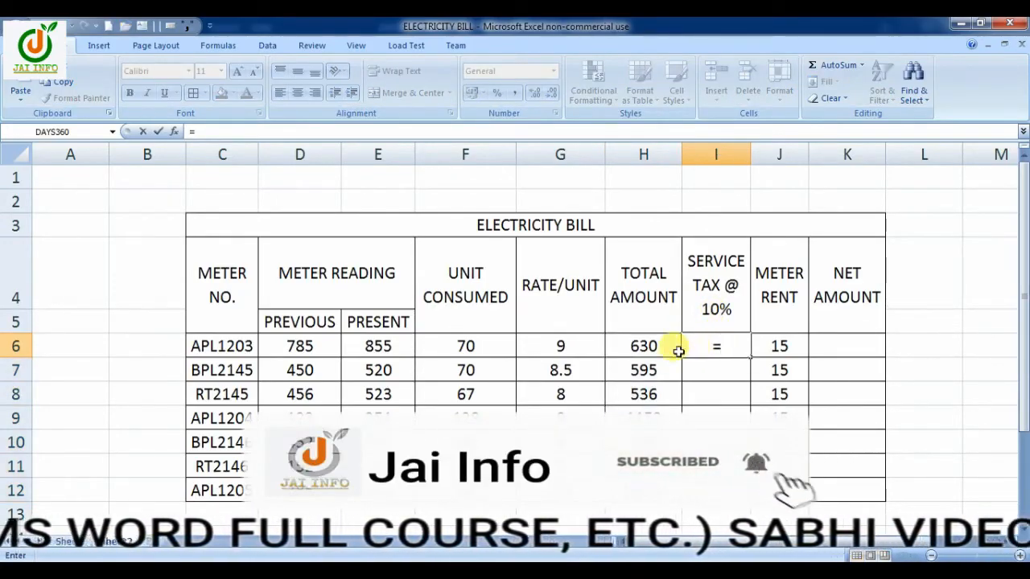
{"action": "left_click", "coordinate": [653, 345]}
{"action": "type", "text": "*"}
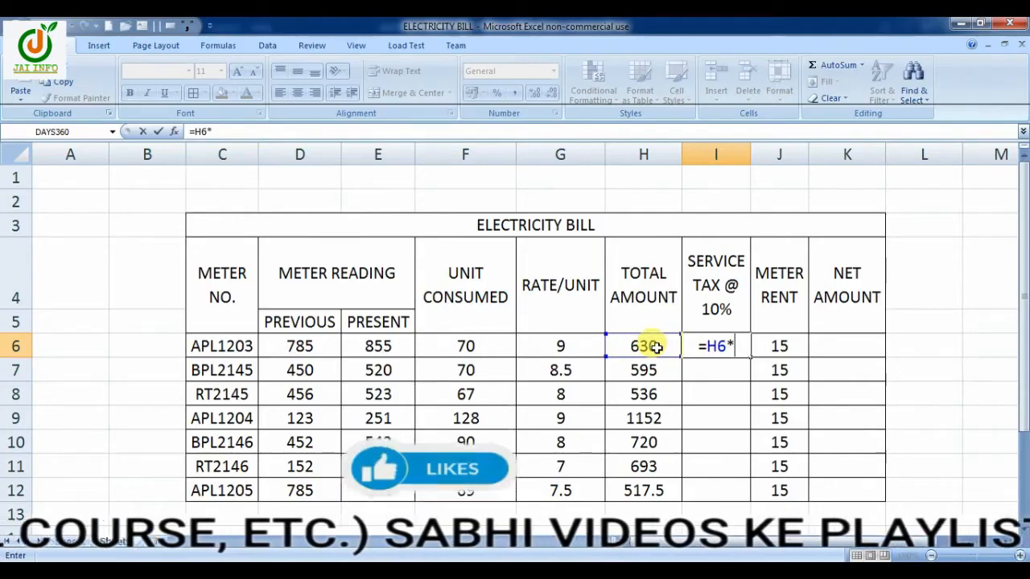
{"action": "type", "text": "10%"}
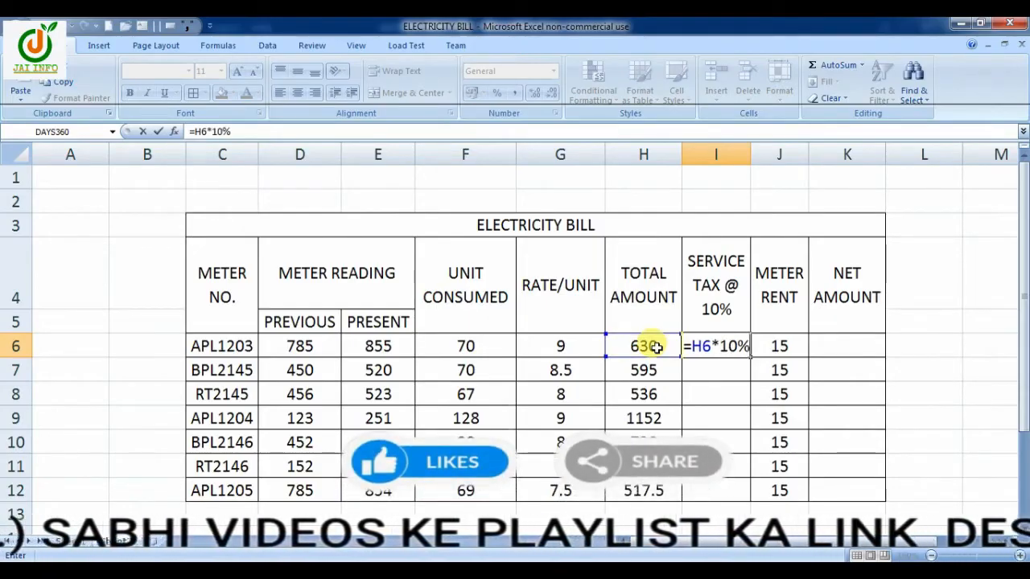
{"action": "key", "text": "Return"}
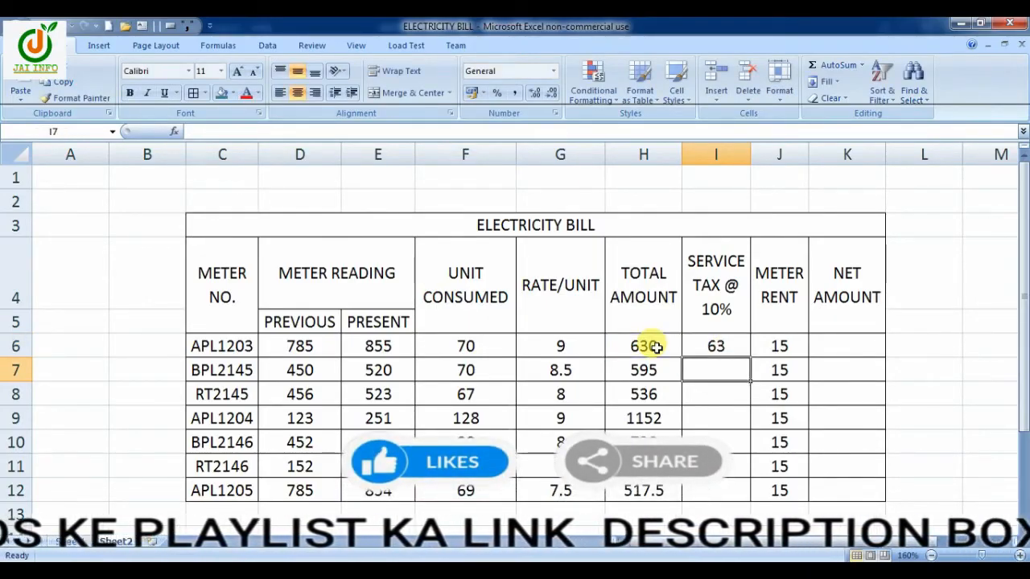
{"action": "left_click", "coordinate": [721, 346]}
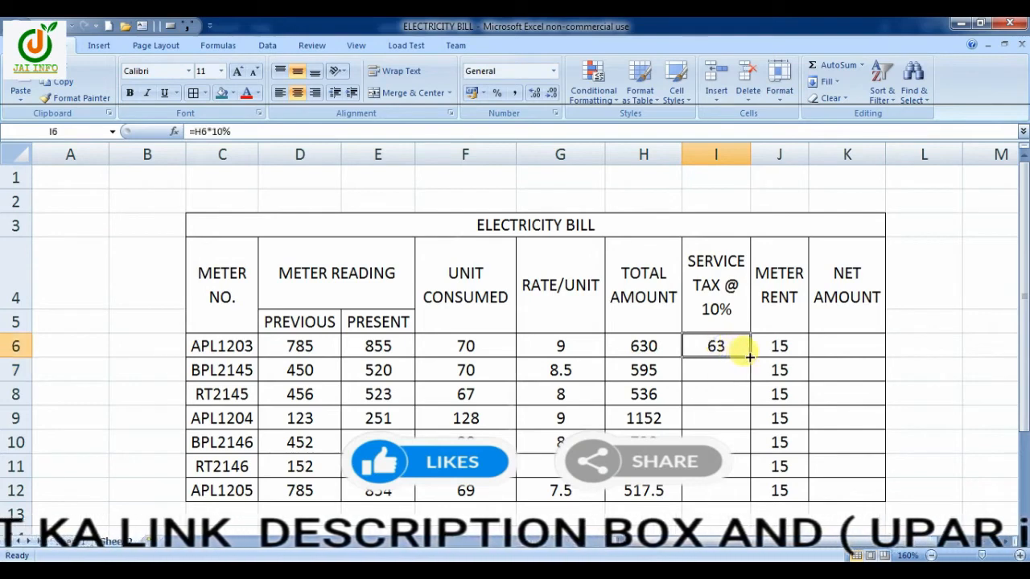
{"action": "left_click_drag", "start_coordinate": [748, 355], "coordinate": [747, 504]}
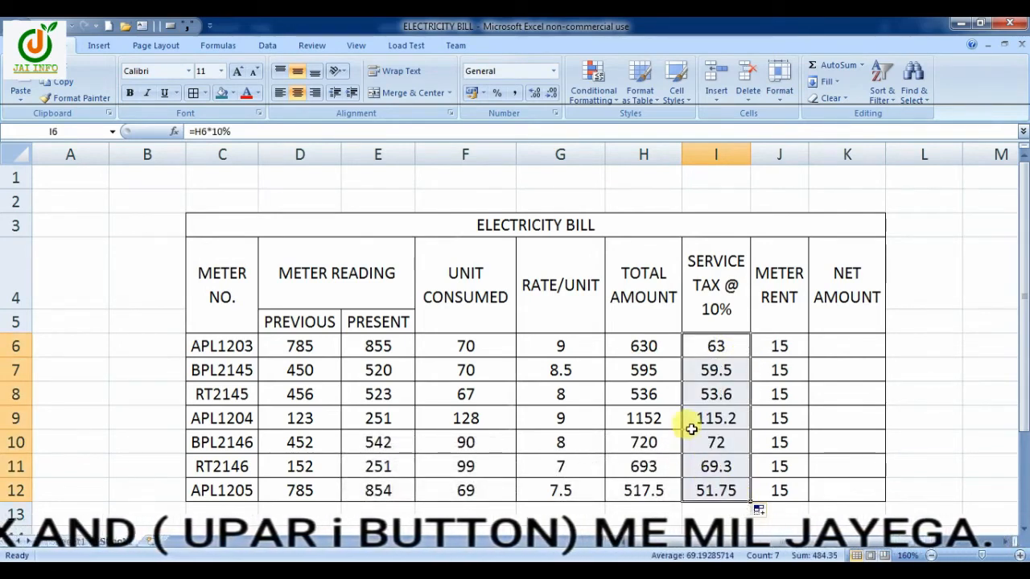
Calculate the net amount in K6 with =SUM(H6:J6) and copy the formula down to K12
{"action": "left_click", "coordinate": [847, 349]}
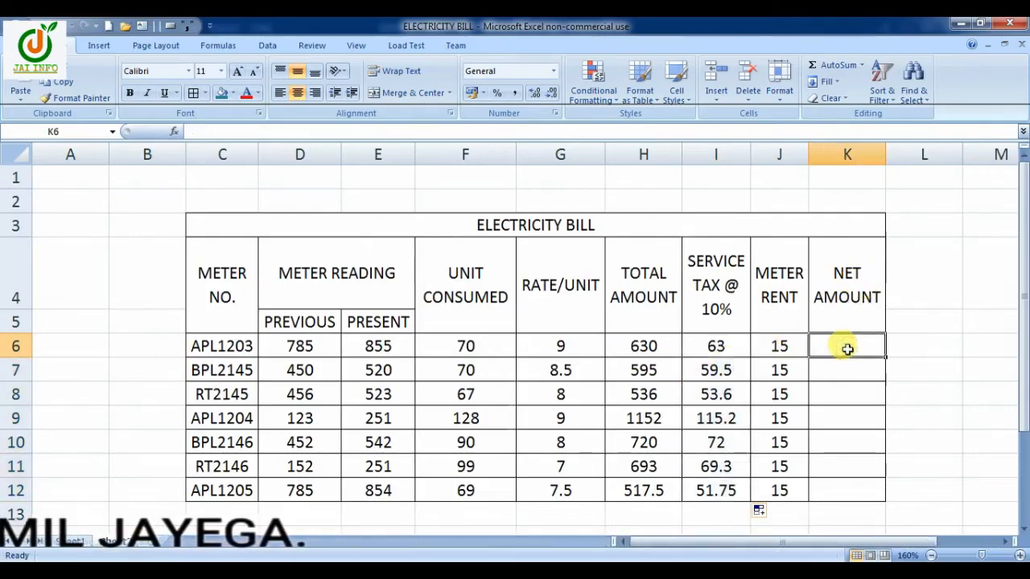
{"action": "type", "text": "=SUM)"}
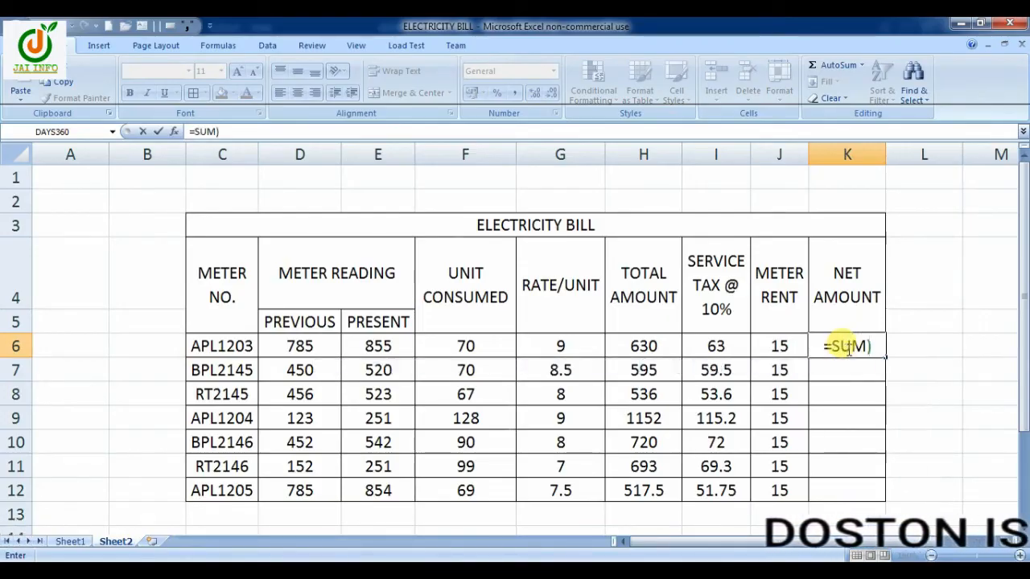
{"action": "key", "text": "BackSpace"}
{"action": "type", "text": "("}
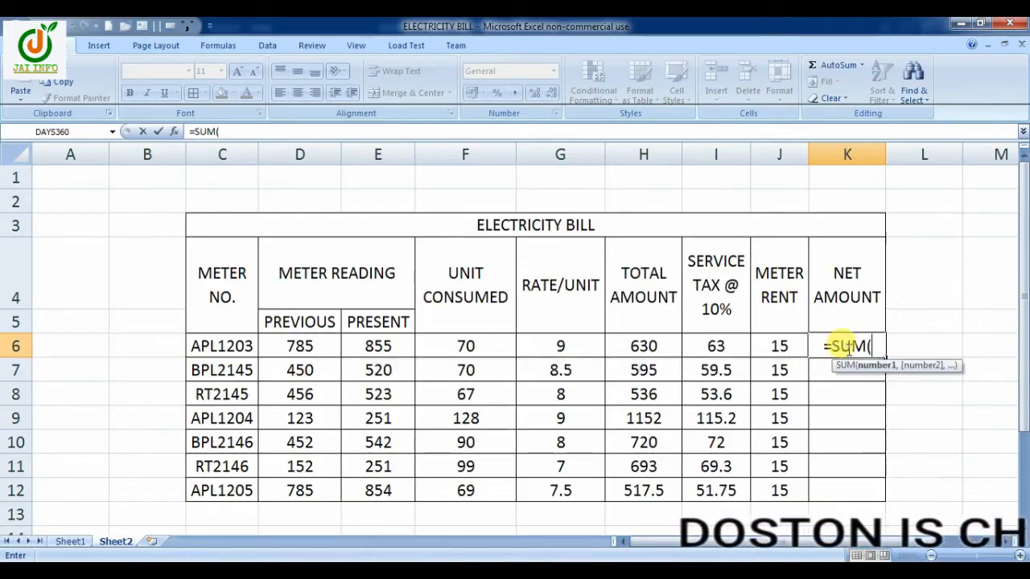
{"action": "left_click_drag", "start_coordinate": [644, 346], "coordinate": [768, 347]}
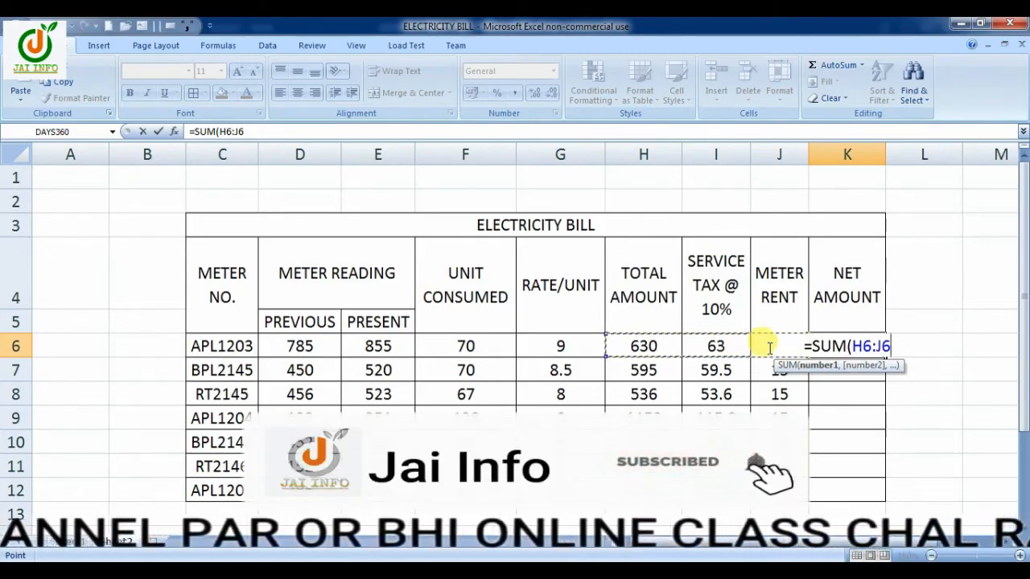
{"action": "type", "text": ")"}
{"action": "key", "text": "Return"}
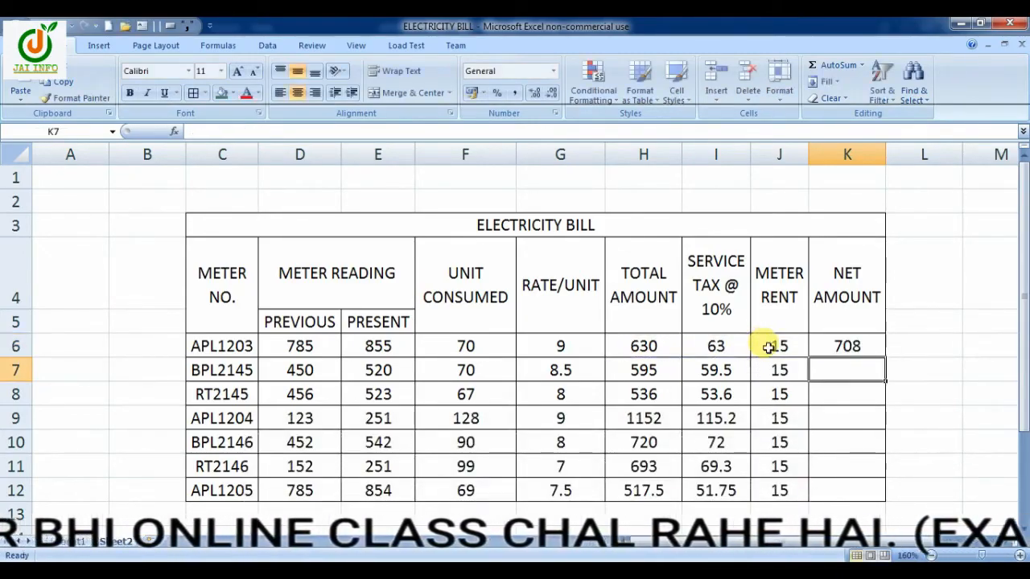
{"action": "left_click", "coordinate": [845, 345]}
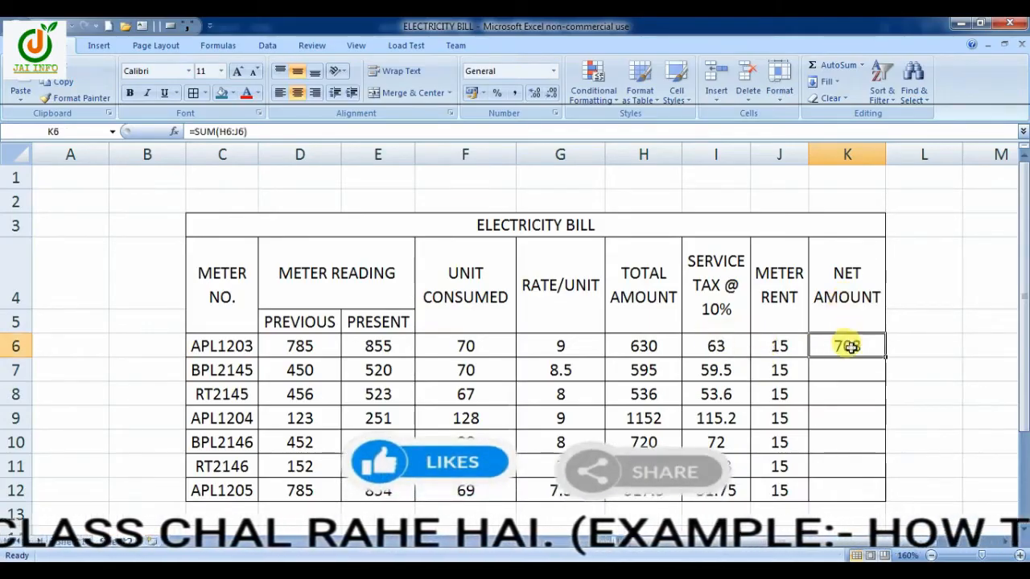
{"action": "left_click_drag", "start_coordinate": [885, 357], "coordinate": [881, 493]}
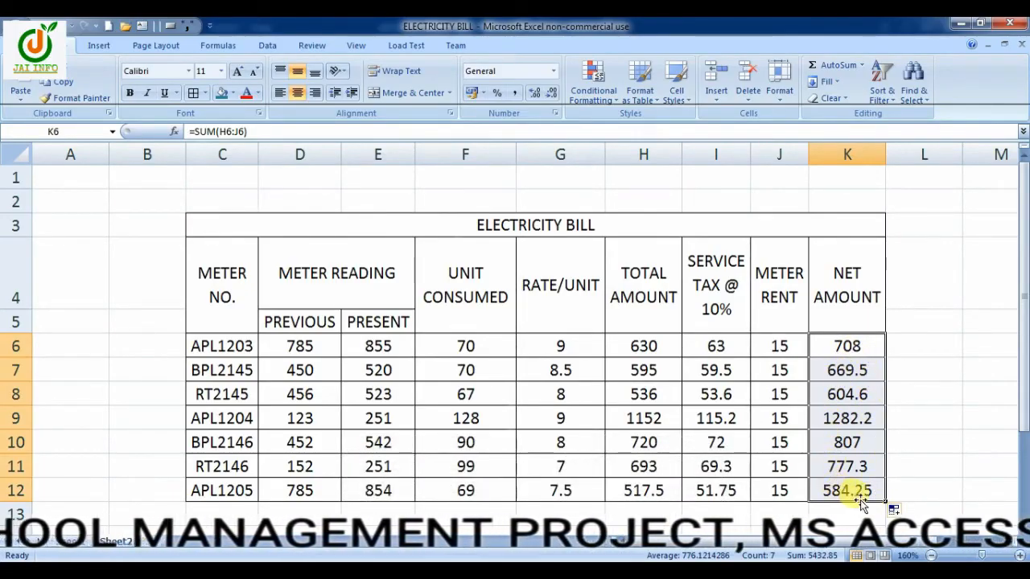
Fill the ELECTRICITY BILL title cell with light blue and the column headings below it with light olive green
{"action": "left_click", "coordinate": [507, 226]}
{"action": "left_click", "coordinate": [233, 94]}
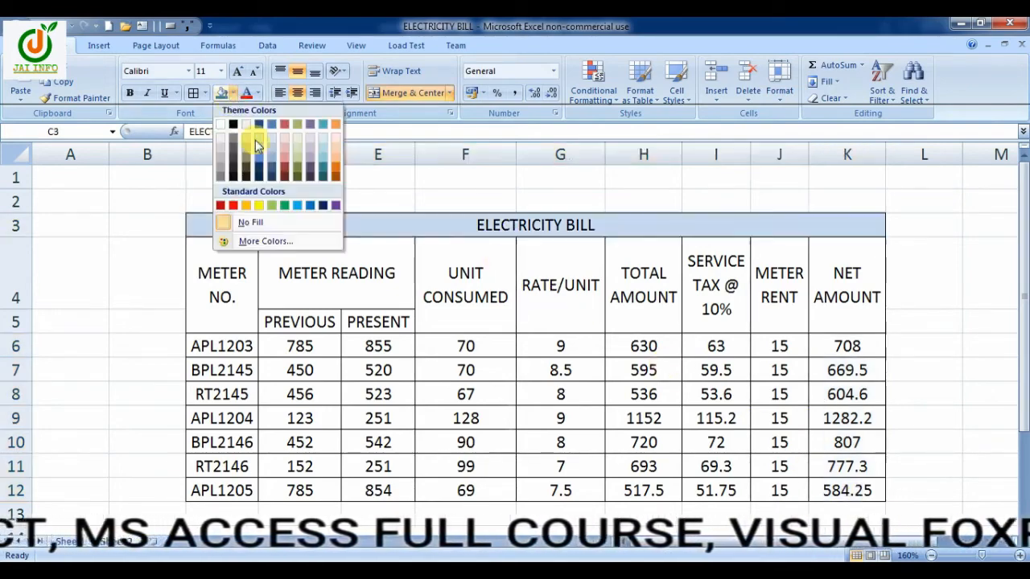
{"action": "left_click", "coordinate": [257, 149]}
{"action": "left_click_drag", "start_coordinate": [248, 275], "coordinate": [836, 289]}
{"action": "left_click", "coordinate": [233, 93]}
{"action": "left_click", "coordinate": [298, 158]}
Fill the PREVIOUS subheading with light blue and the PRESENT subheading with light aqua
{"action": "left_click", "coordinate": [302, 322]}
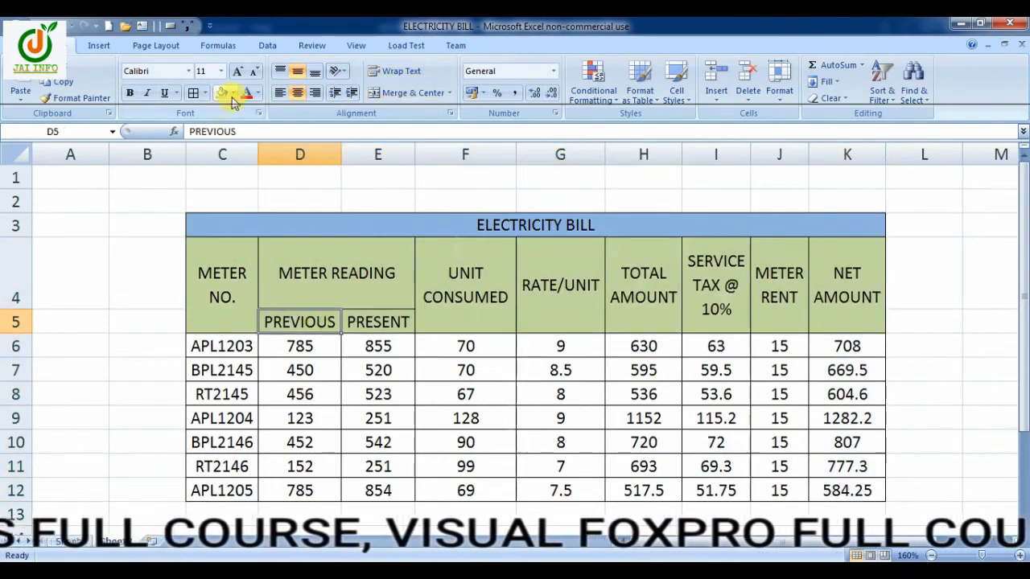
{"action": "left_click", "coordinate": [233, 94]}
{"action": "left_click", "coordinate": [271, 158]}
{"action": "left_click", "coordinate": [374, 323]}
{"action": "left_click", "coordinate": [233, 94]}
{"action": "left_click", "coordinate": [323, 159]}
Colour the ELECTRICITY BILL title text red and make the title and all column headings bold
{"action": "left_click", "coordinate": [520, 226]}
{"action": "left_click", "coordinate": [245, 94]}
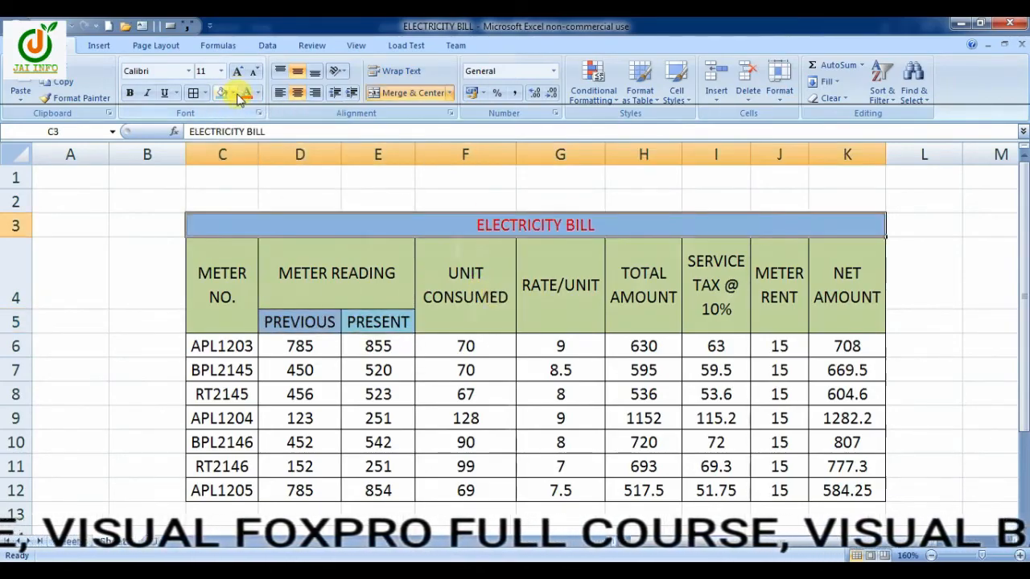
{"action": "left_click_drag", "start_coordinate": [390, 226], "coordinate": [400, 277]}
{"action": "left_click", "coordinate": [129, 93]}
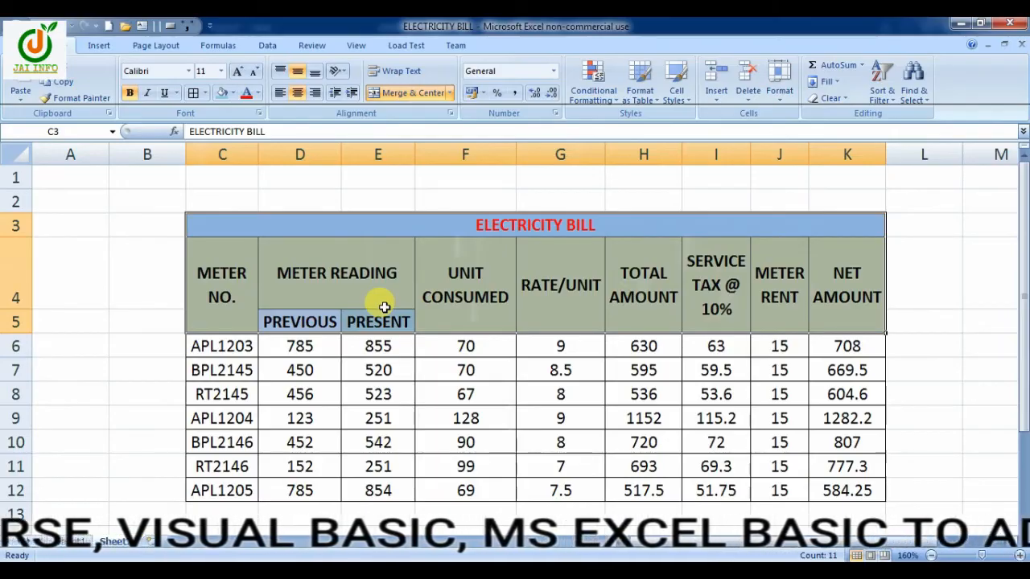
{"action": "scroll", "coordinate": [385, 306], "scroll_direction": "down", "scroll_amount": 1}
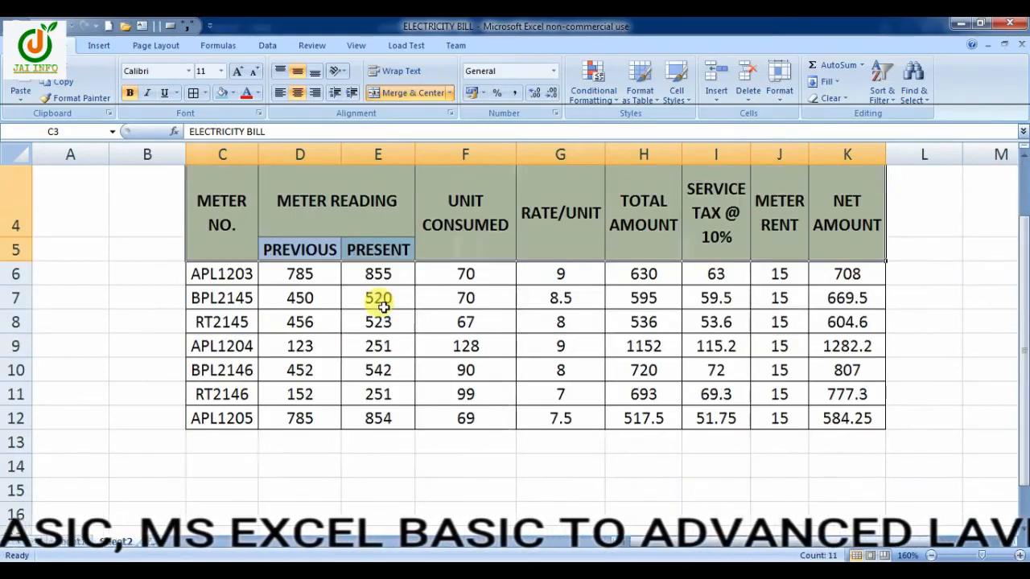
{"action": "scroll", "coordinate": [523, 257], "scroll_direction": "up", "scroll_amount": 1}
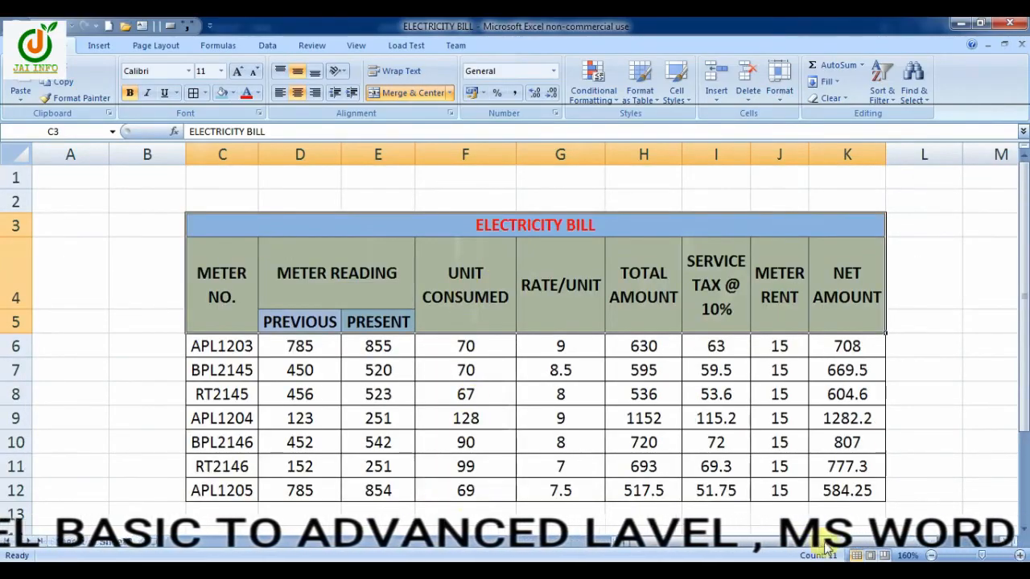